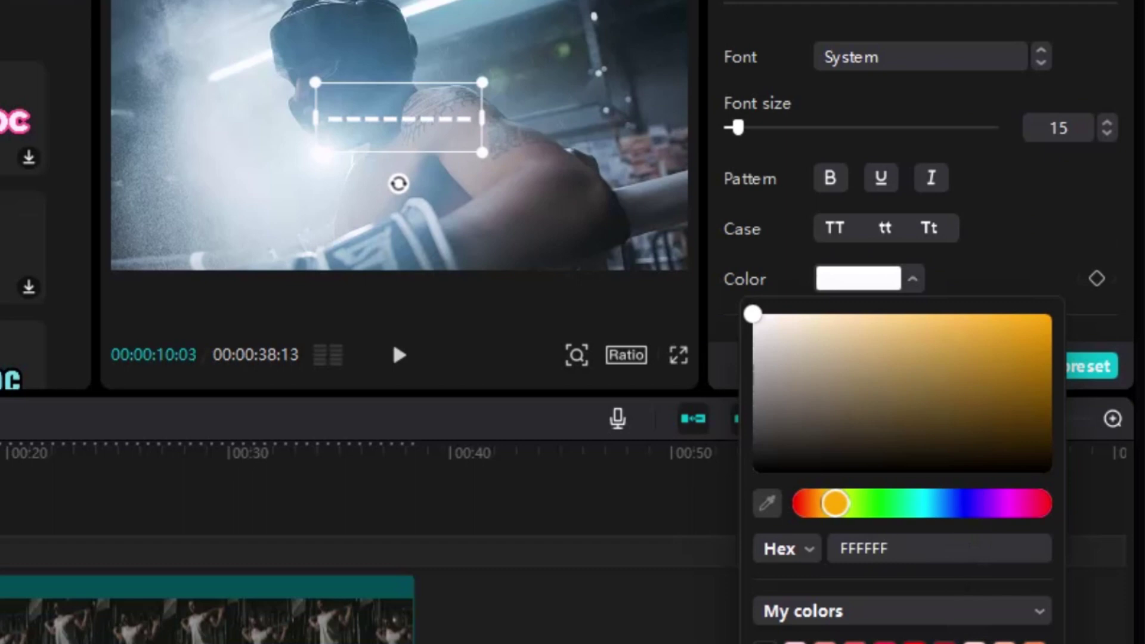
# Colour the dashed text orange and set its character spacing to -3 so the dashes form a solid line.
pyautogui.click(1052, 314)
pyautogui.click(1020, 249)
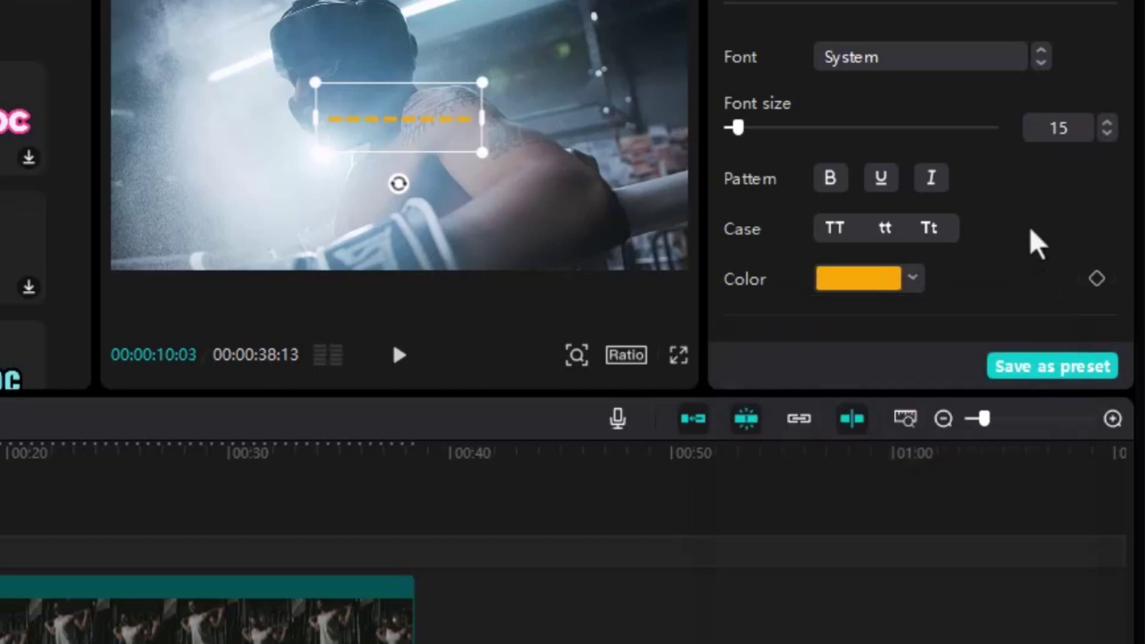
pyautogui.scroll(-2, 1030, 235)
pyautogui.scroll(-2, 1037, 244)
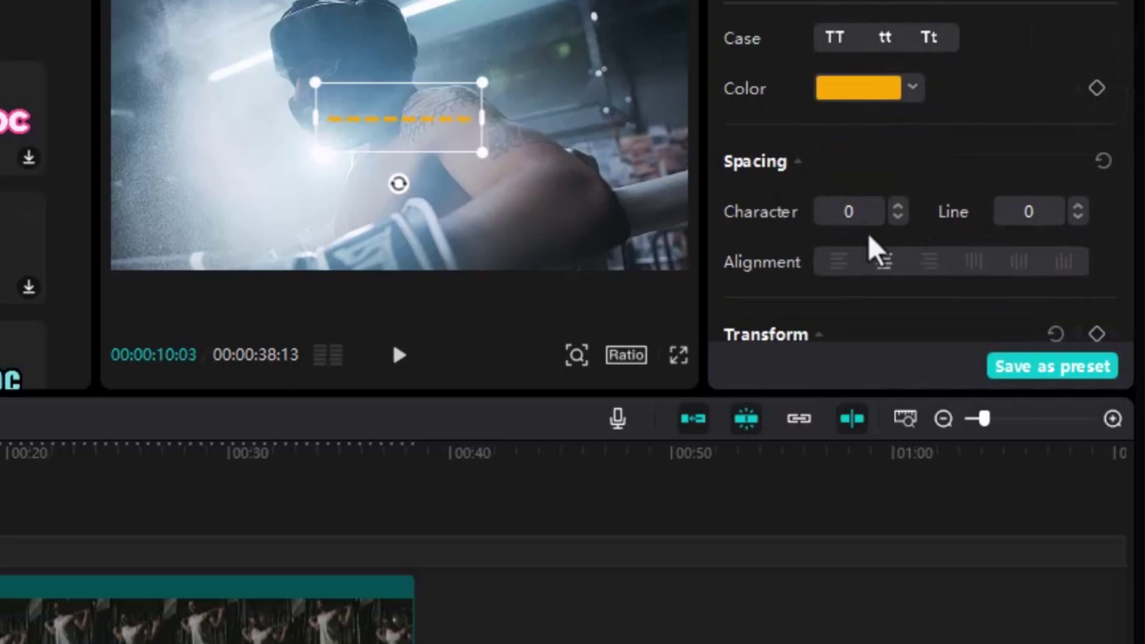
pyautogui.click(897, 217)
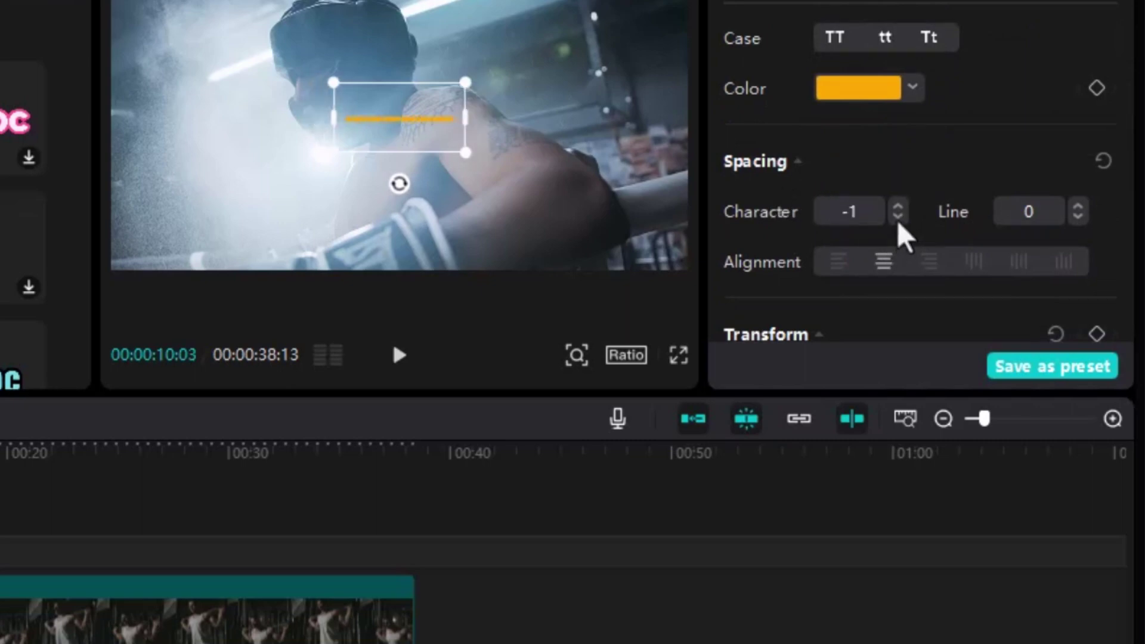
pyautogui.click(897, 218)
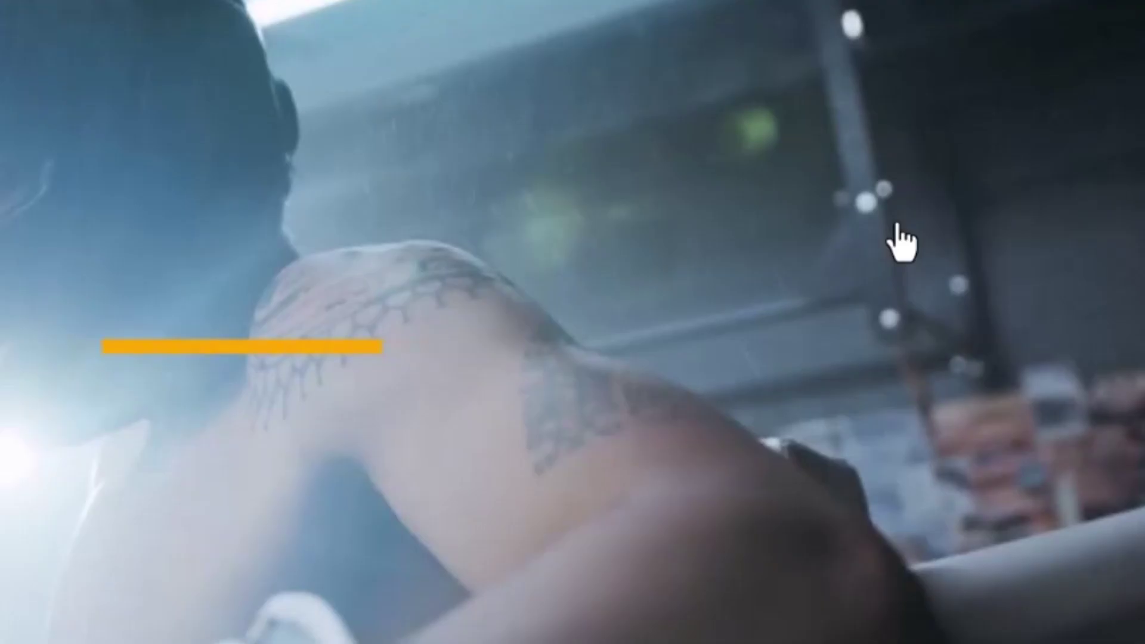
pyautogui.click(897, 220)
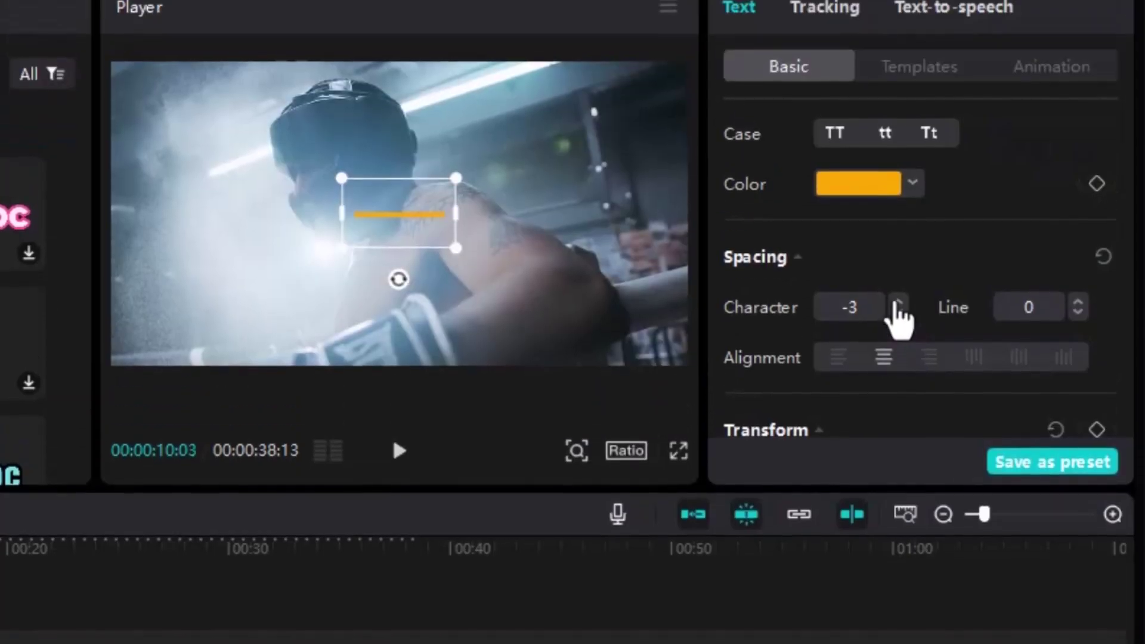
# Lengthen the orange line by extending its text to about 20 dashes.
pyautogui.scroll(5, 912, 311)
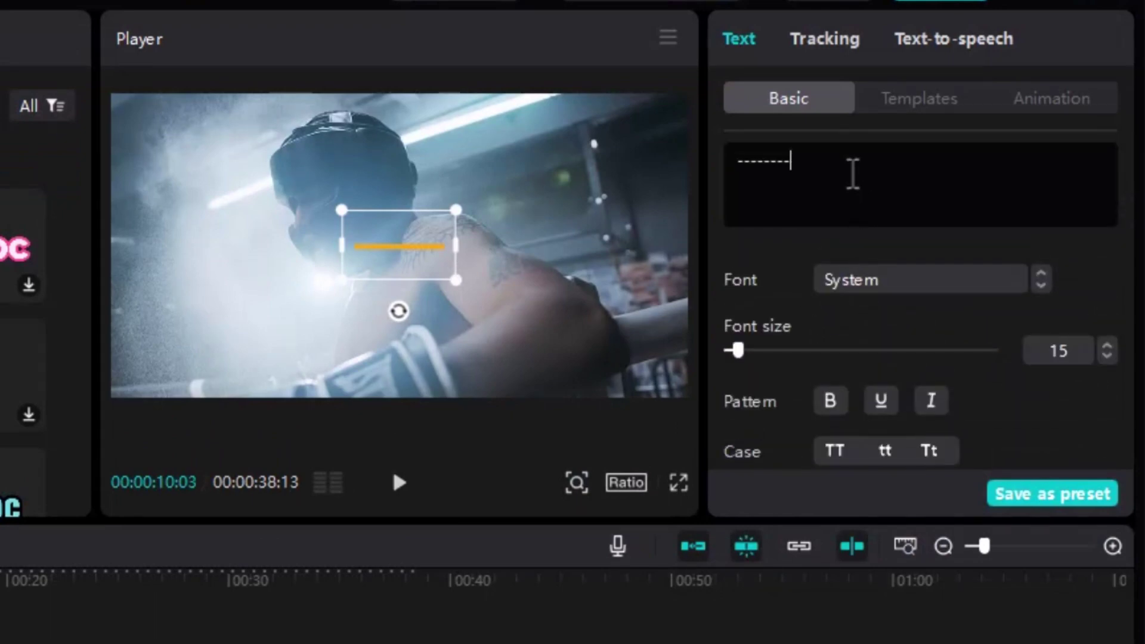
pyautogui.write('-------')
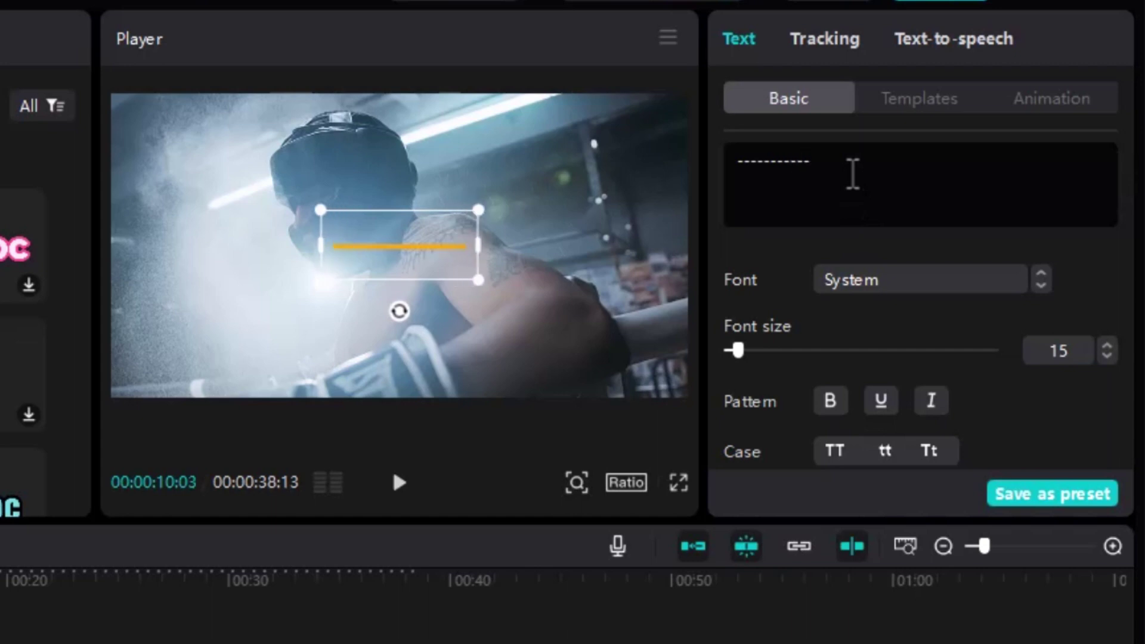
pyautogui.write('-------')
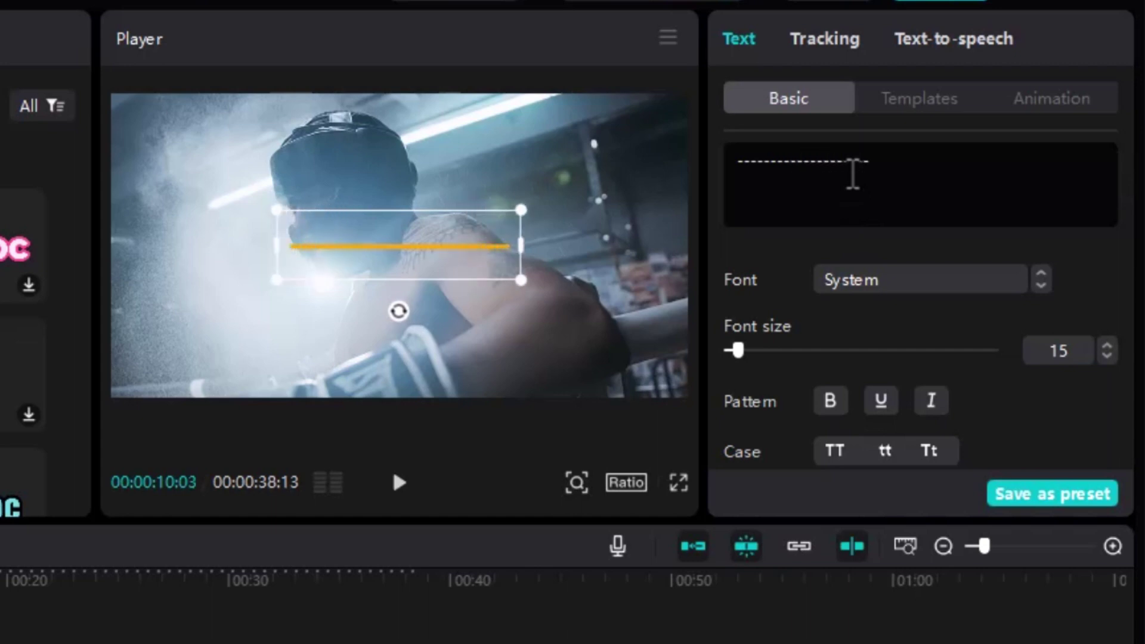
# Scale the line to 281% and move it along the lower edge of the frame, at X 106, Y -948.
pyautogui.scroll(-4, 915, 346)
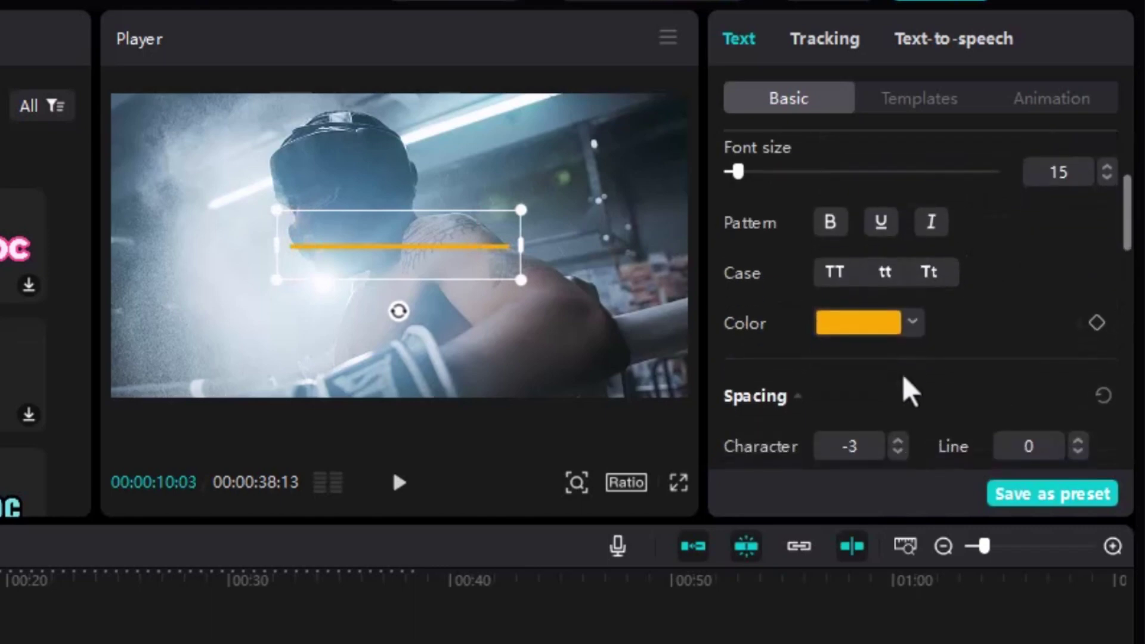
pyautogui.scroll(2, 787, 294)
pyautogui.scroll(-10, 793, 322)
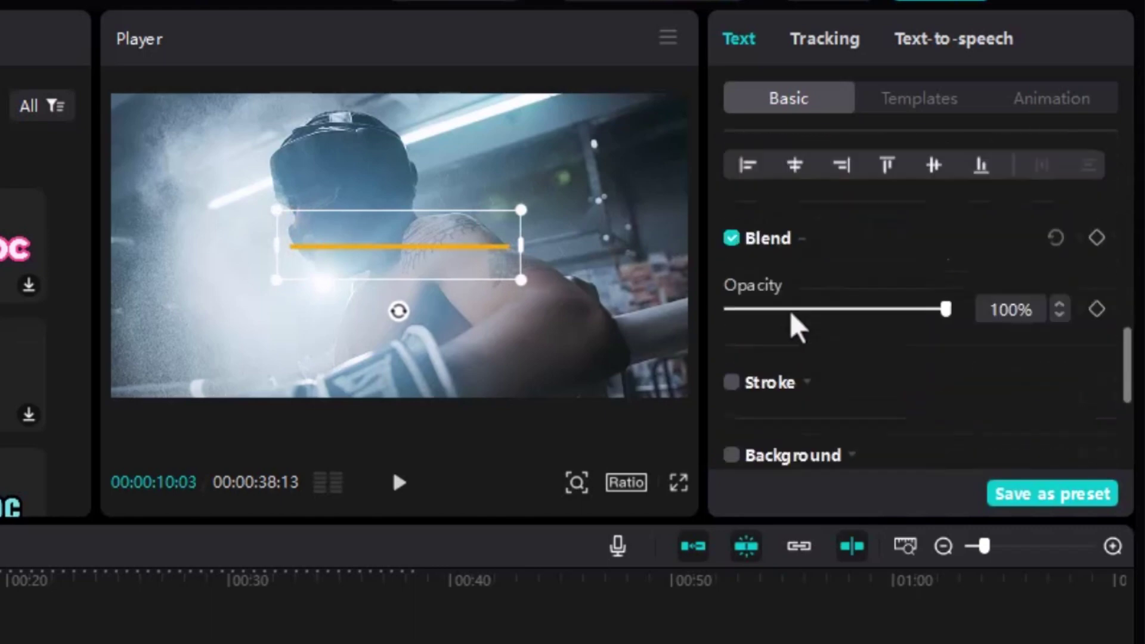
pyautogui.scroll(8, 830, 320)
pyautogui.scroll(-6, 846, 332)
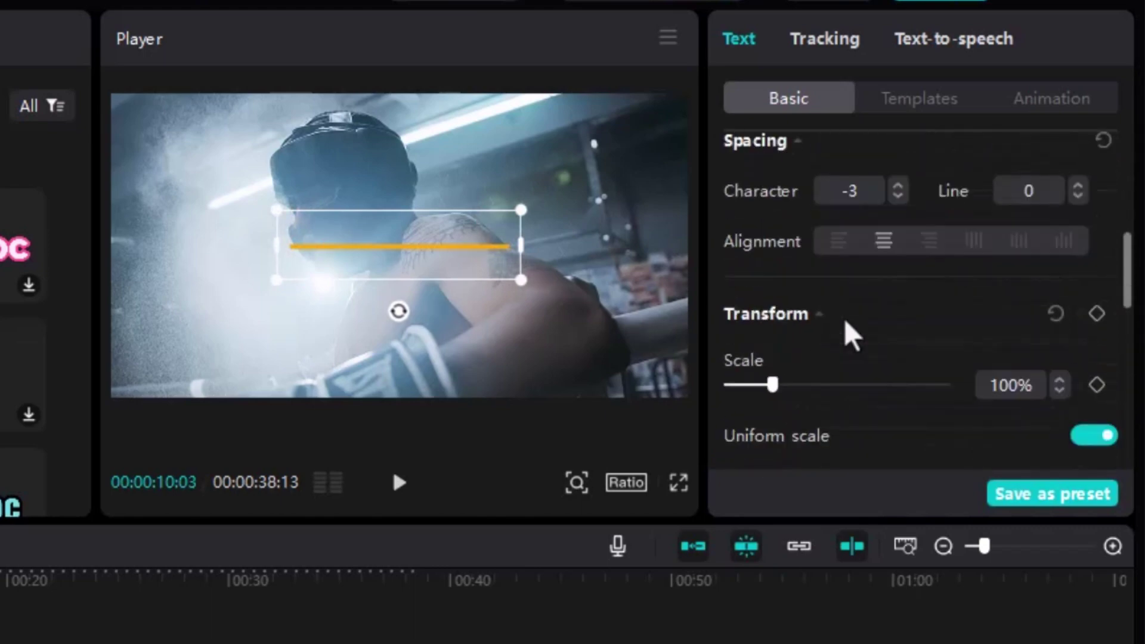
pyautogui.scroll(-2, 851, 340)
pyautogui.scroll(1, 850, 340)
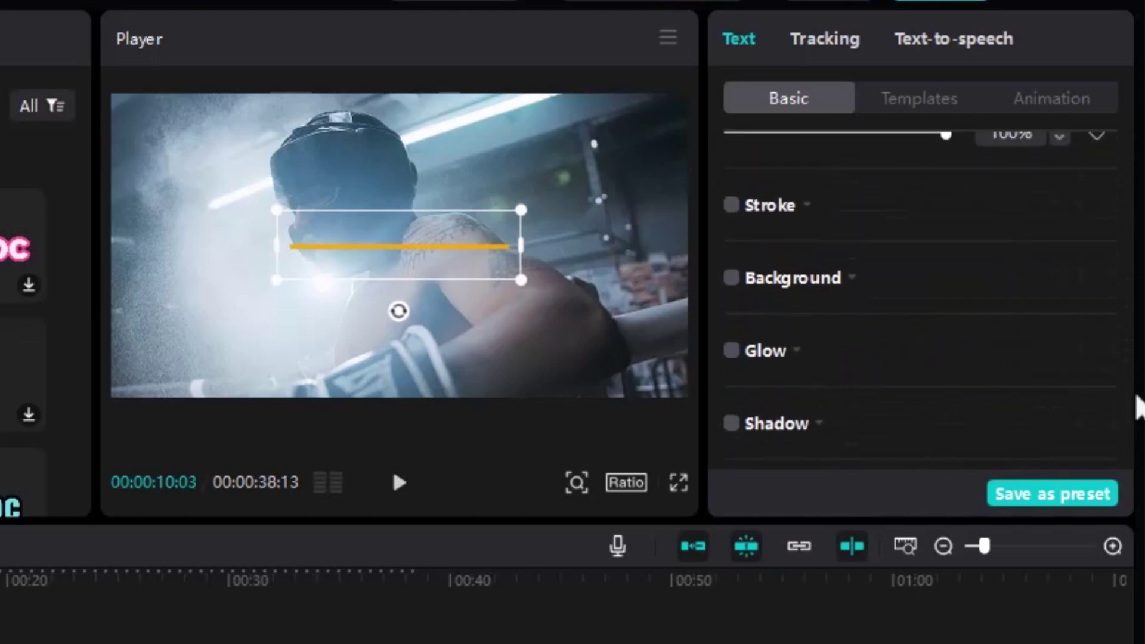
pyautogui.moveTo(1129, 412); pyautogui.dragTo(1136, 310)
pyautogui.scroll(3, 1135, 304)
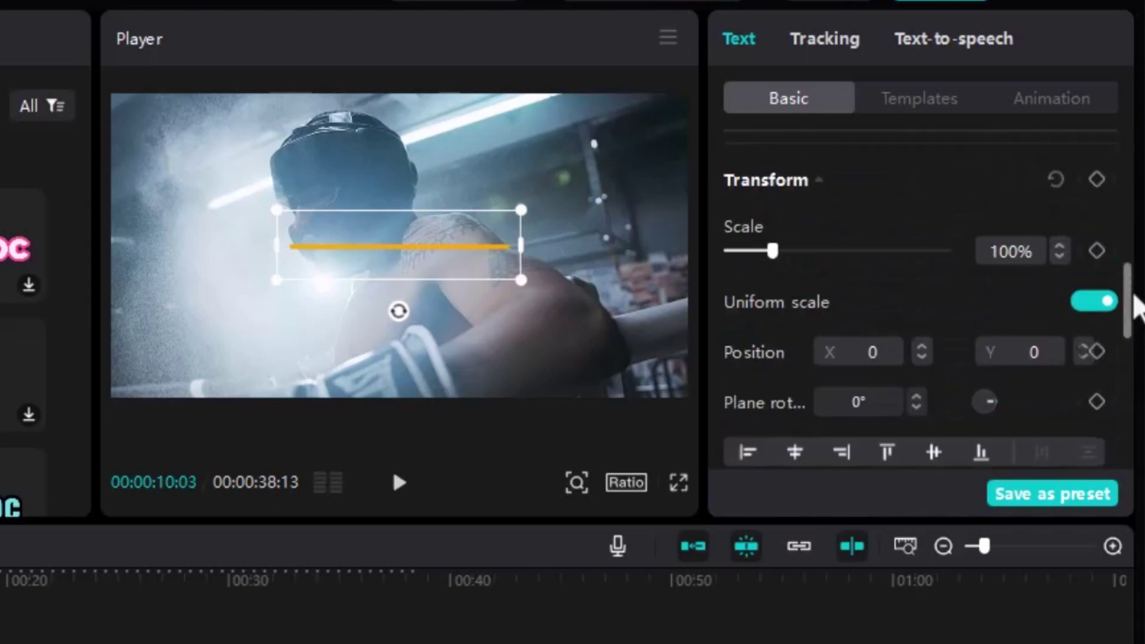
pyautogui.moveTo(782, 244); pyautogui.dragTo(862, 245)
pyautogui.moveTo(493, 253); pyautogui.dragTo(518, 391)
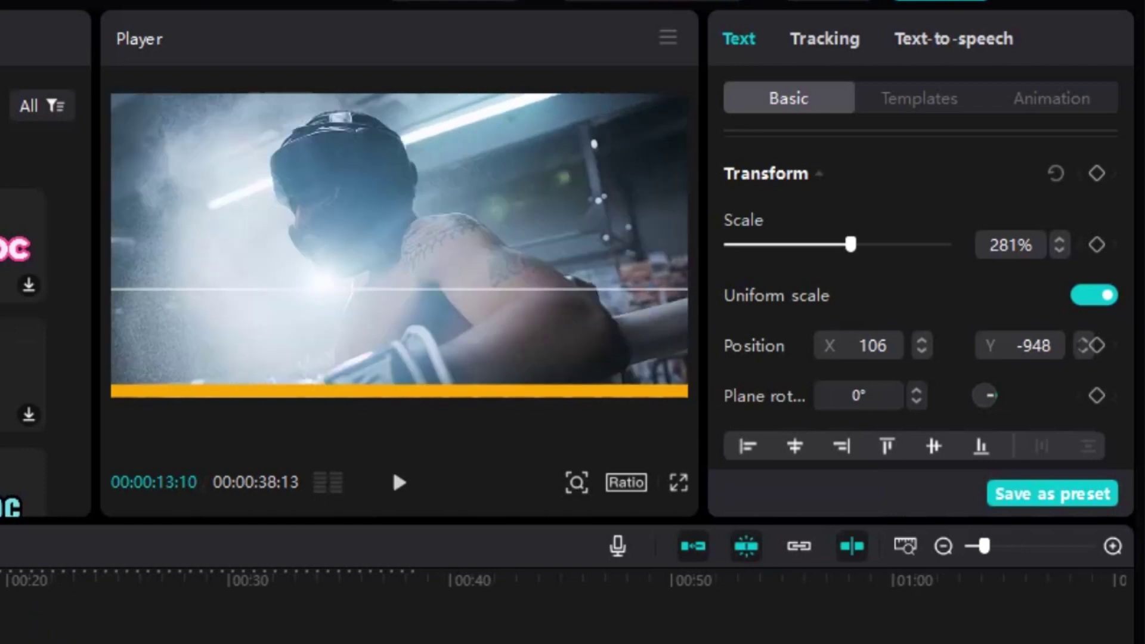
# Turn the line's text clip into a compound clip.
pyautogui.hotkey('ctrl', 'c')
pyautogui.hotkey('ctrl', 'x')
pyautogui.press('BackSpace')
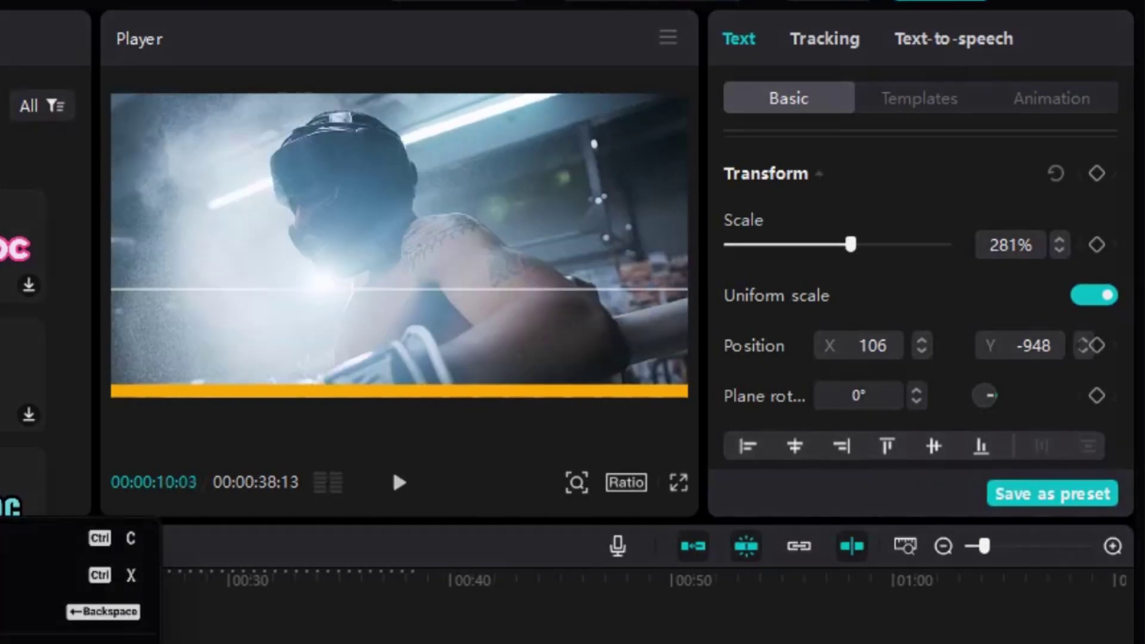
pyautogui.hotkey('alt', 'g')
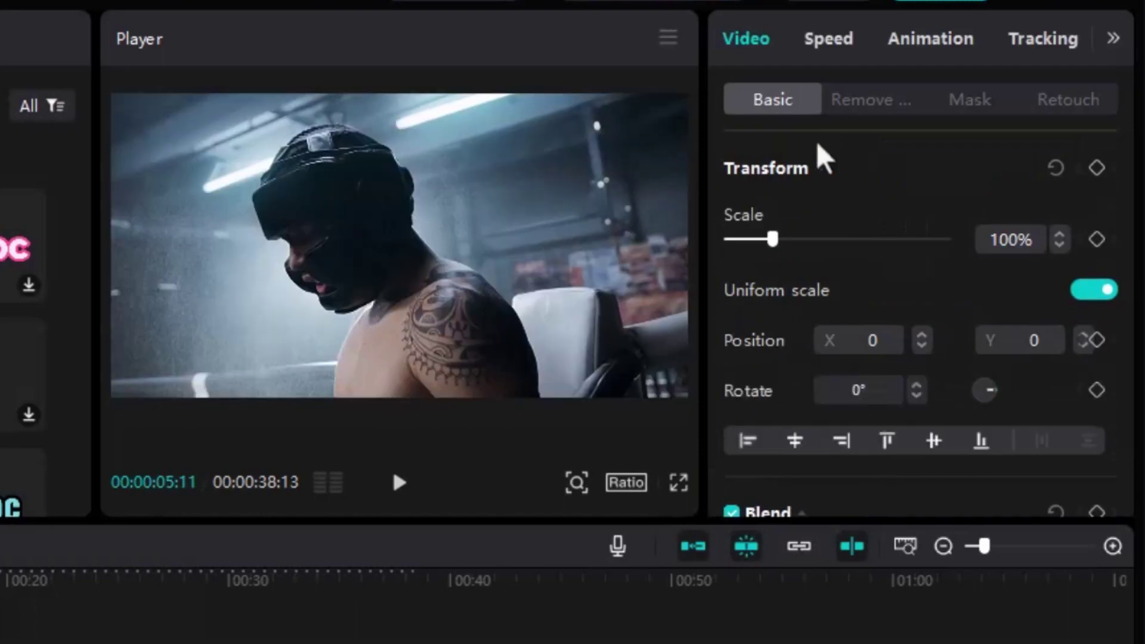
# Apply a Horizontal mask to the compound clip and rotate it until the mask line is vertical.
pyautogui.click(973, 108)
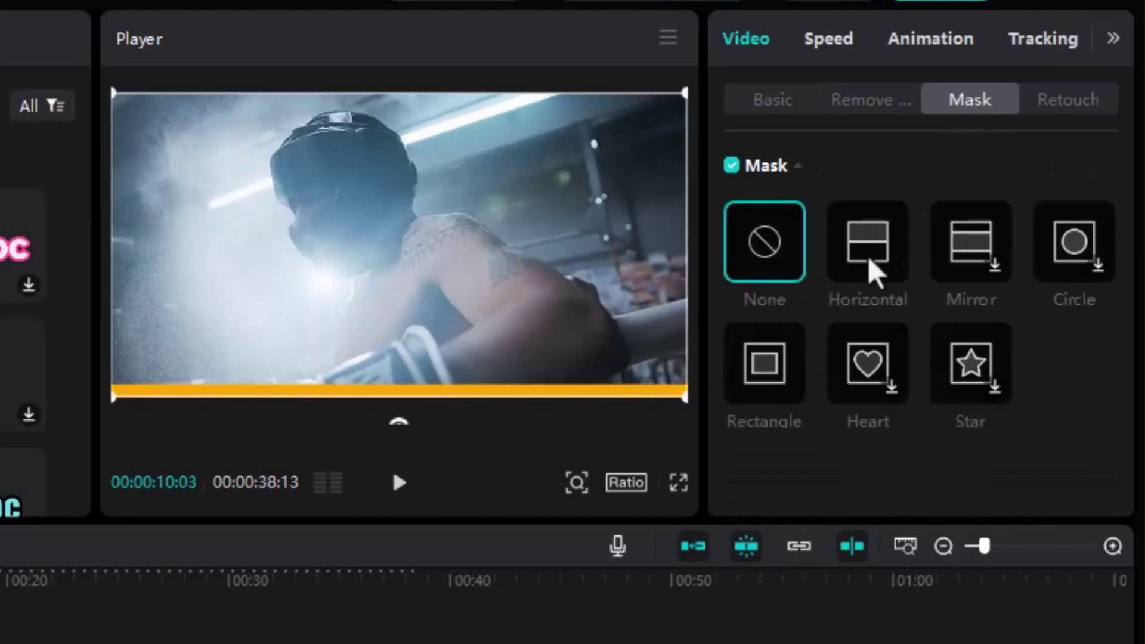
pyautogui.click(870, 268)
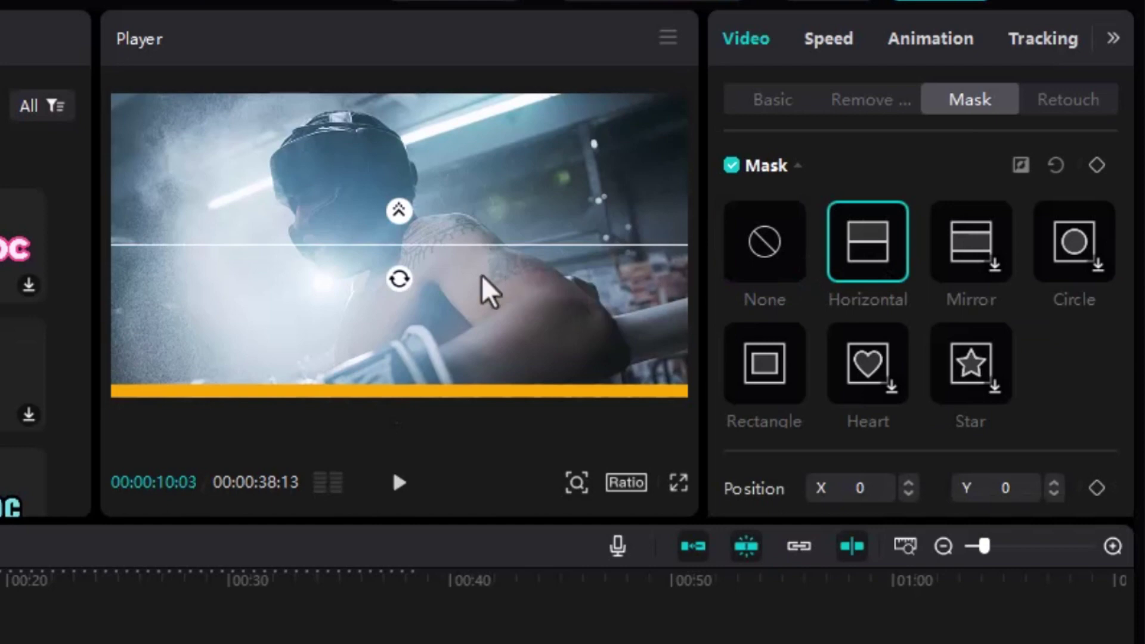
pyautogui.moveTo(403, 291); pyautogui.dragTo(436, 244)
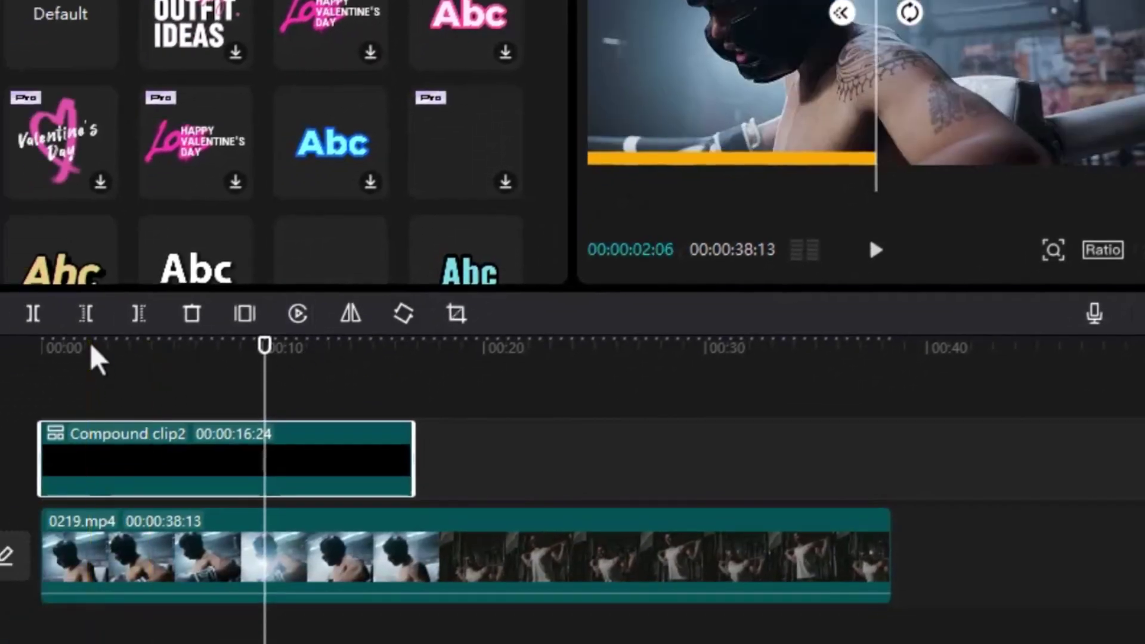
# At the start of the clip, move the mask to X -958, Y -137 at the frame's left edge and add a mask keyframe.
pyautogui.moveTo(75, 347); pyautogui.dragTo(38, 359)
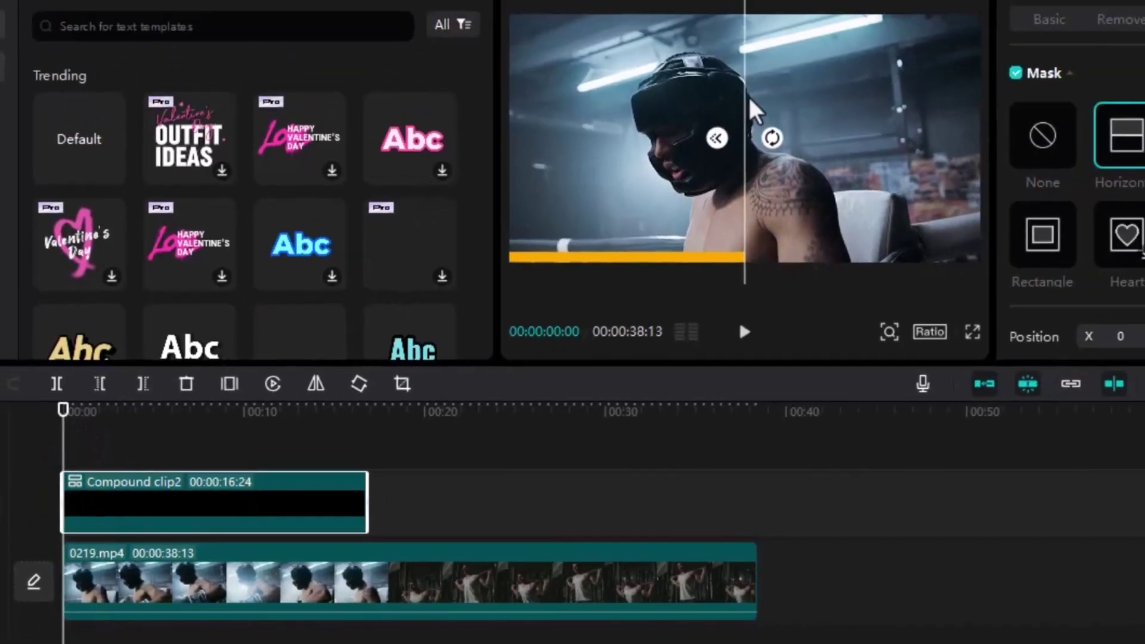
pyautogui.moveTo(733, 120); pyautogui.dragTo(508, 140)
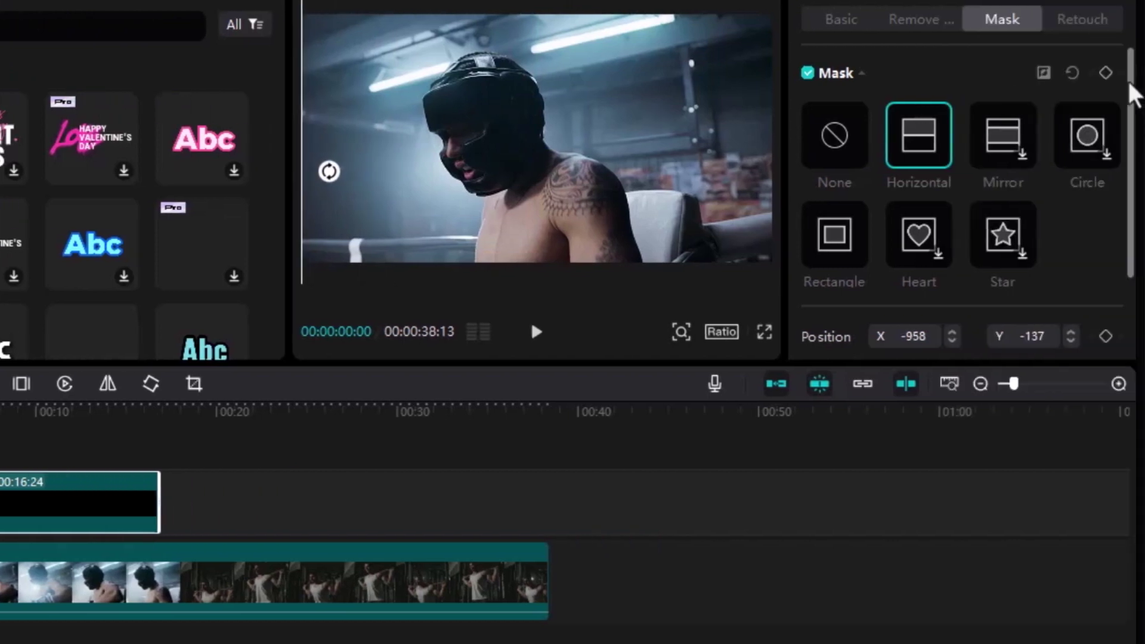
pyautogui.click(1106, 73)
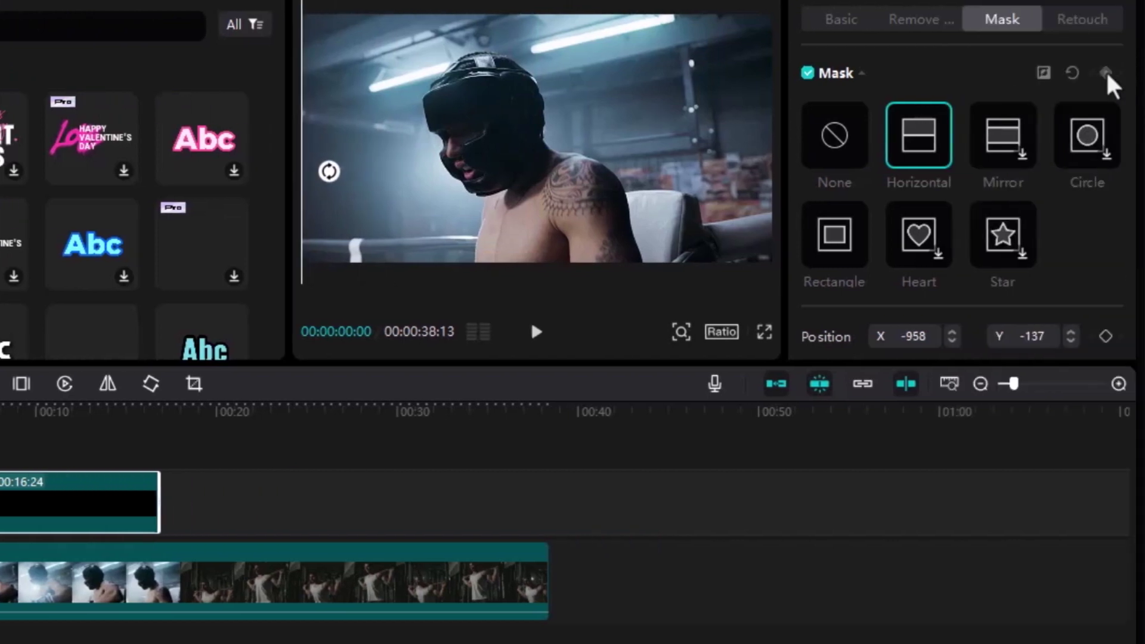
pyautogui.click(1106, 72)
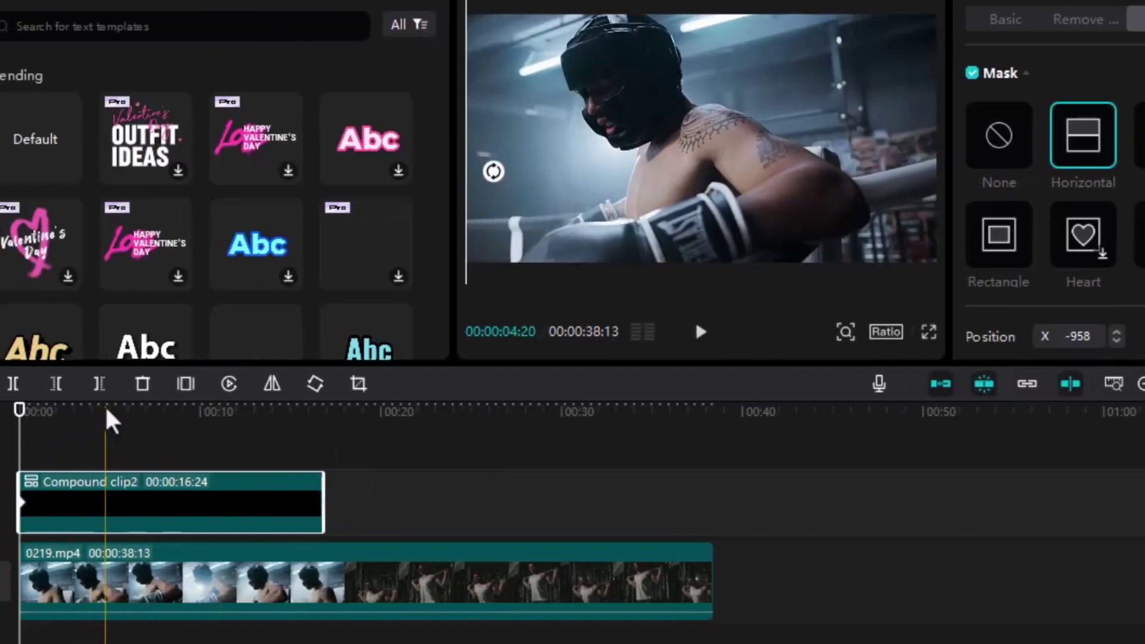
# At 00:00:15:07, move the mask to the frame's right edge so the whole orange line is revealed.
pyautogui.click(133, 417)
pyautogui.moveTo(169, 416); pyautogui.dragTo(294, 412)
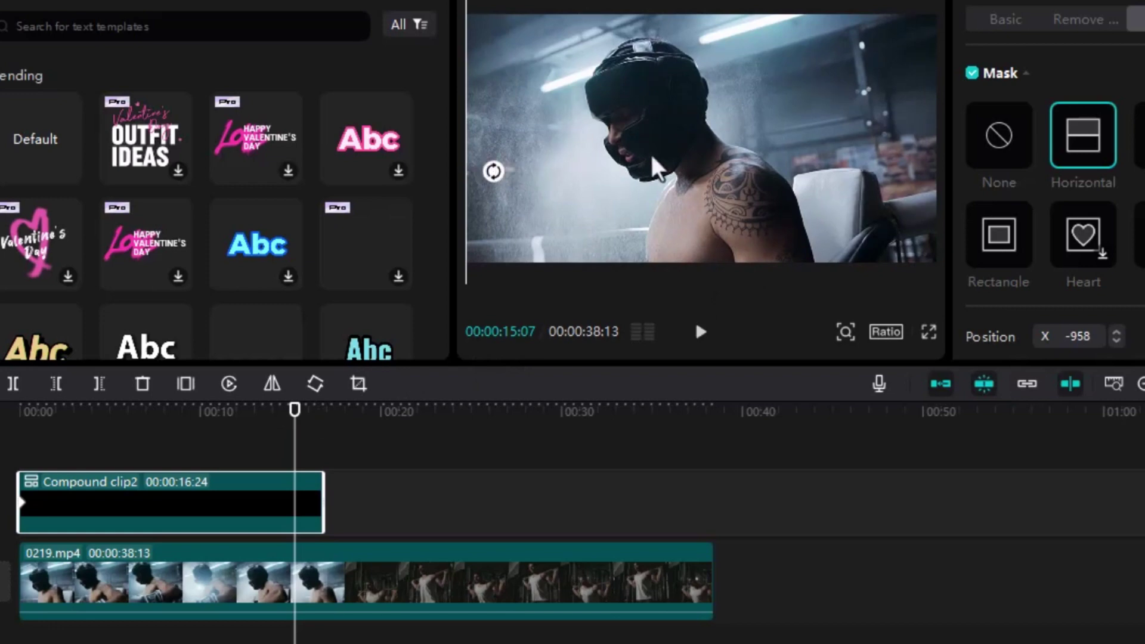
pyautogui.moveTo(494, 173); pyautogui.dragTo(948, 165)
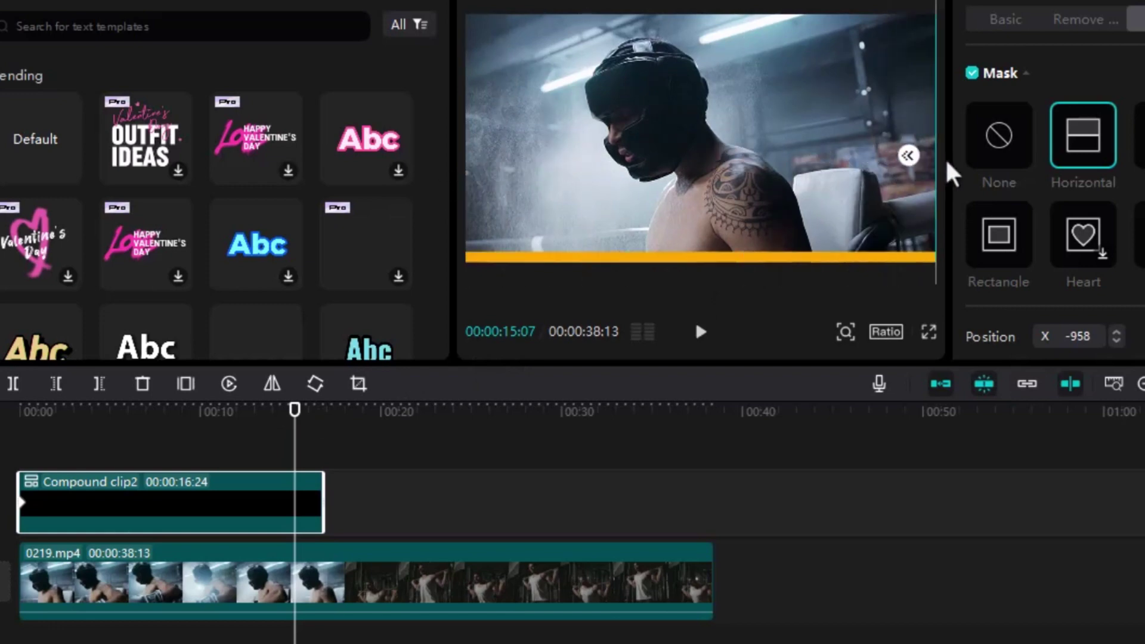
# Preview the progress bar animation in full screen from the start of the timeline.
pyautogui.click(245, 451)
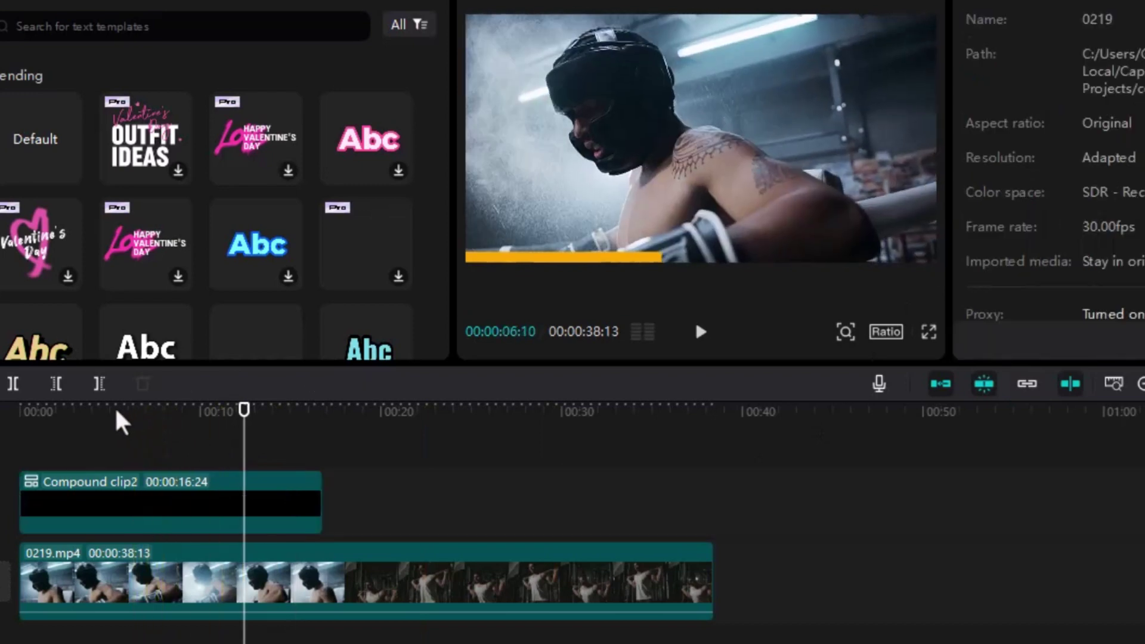
pyautogui.click(100, 418)
pyautogui.moveTo(101, 417); pyautogui.dragTo(8, 440)
pyautogui.press('space')
pyautogui.hotkey('ctrl', 'shift', 'f')
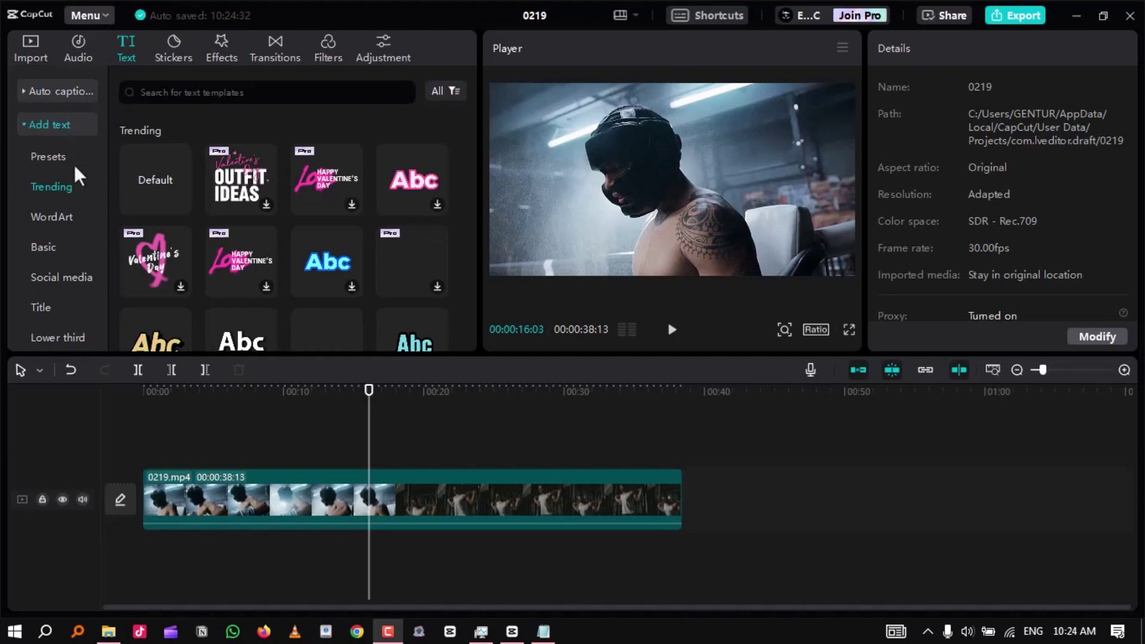
# Add a default text clip, place it at the start of the timeline and extend it to 00:00:16:03.
pyautogui.click(158, 192)
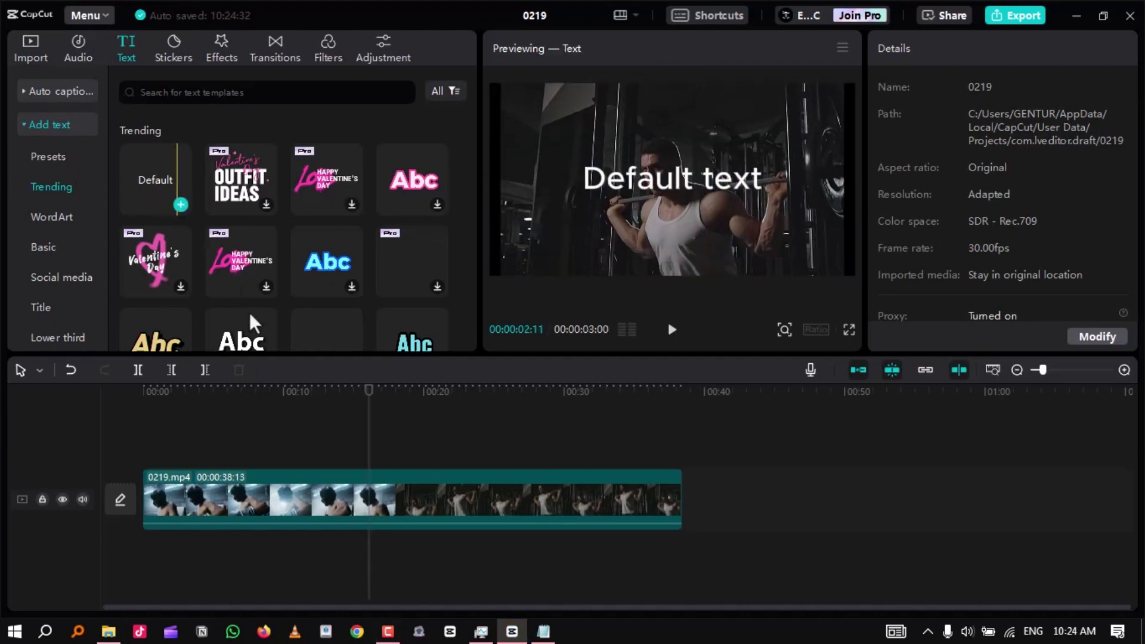
pyautogui.click(394, 457)
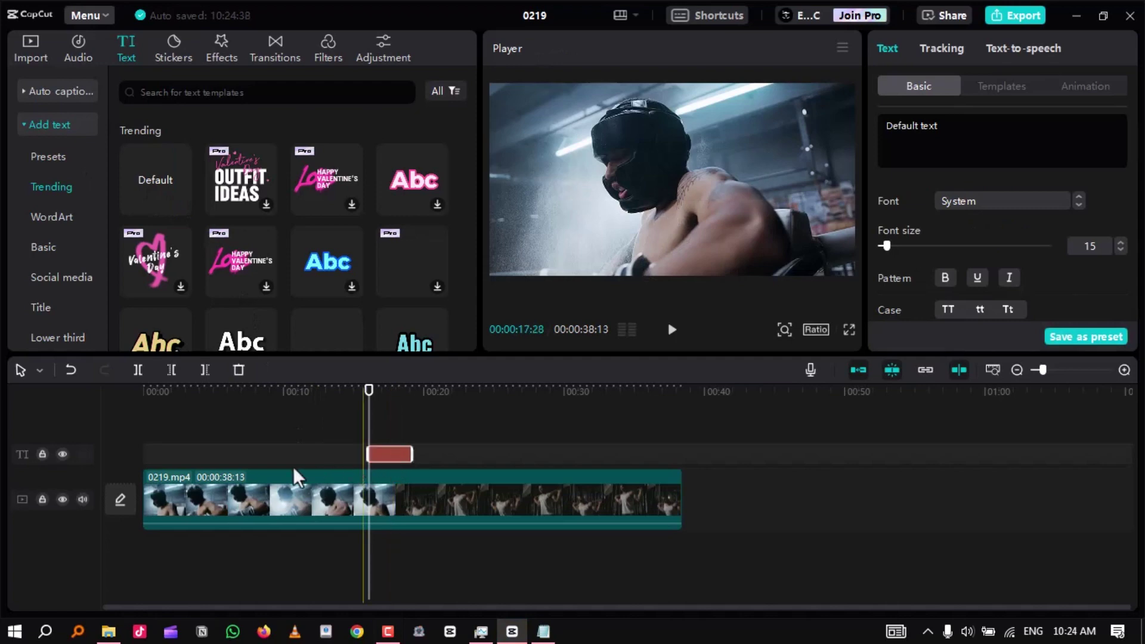
pyautogui.moveTo(178, 477); pyautogui.dragTo(192, 455)
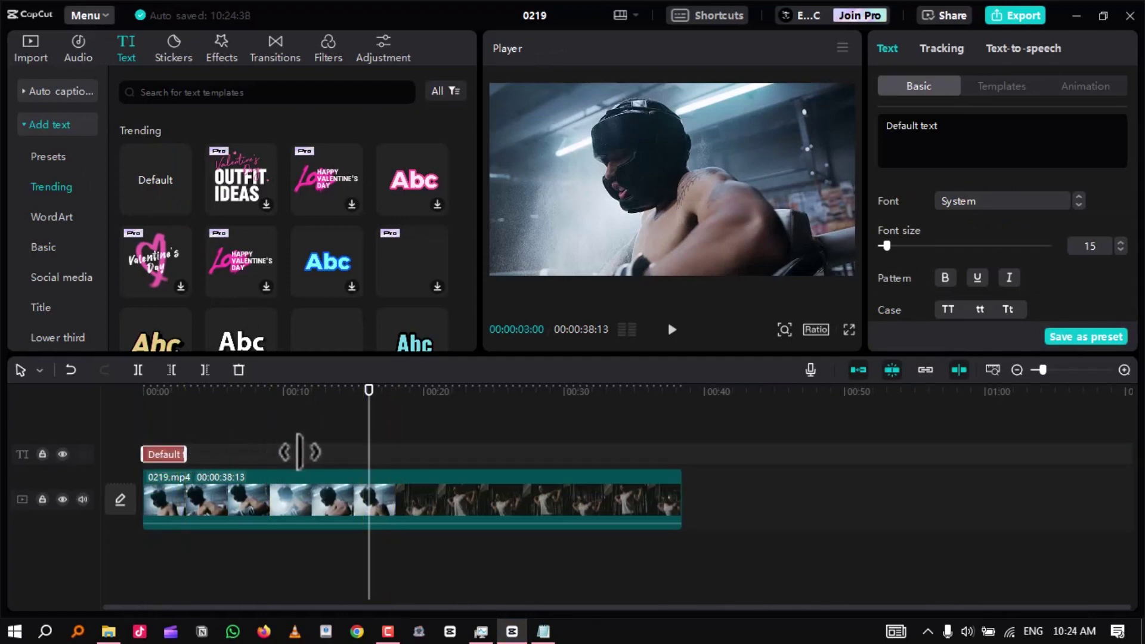
pyautogui.moveTo(328, 452); pyautogui.dragTo(370, 450)
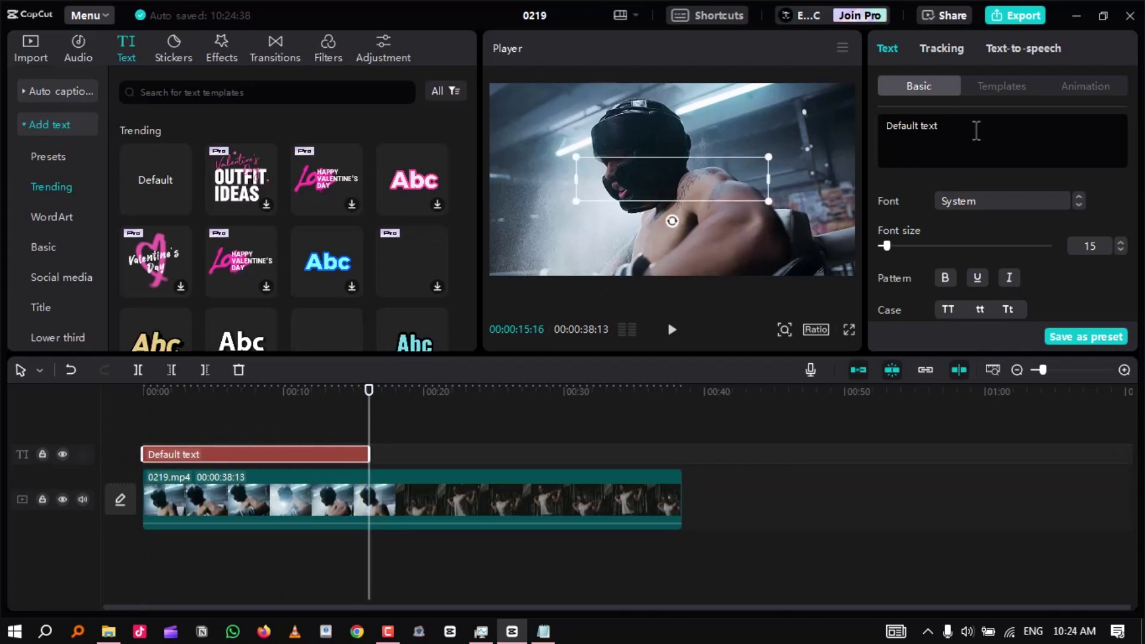
# Replace the default text with five dashes (-----) and set its colour to orange FFA800.
pyautogui.moveTo(973, 131); pyautogui.dragTo(876, 128)
pyautogui.write('-----')
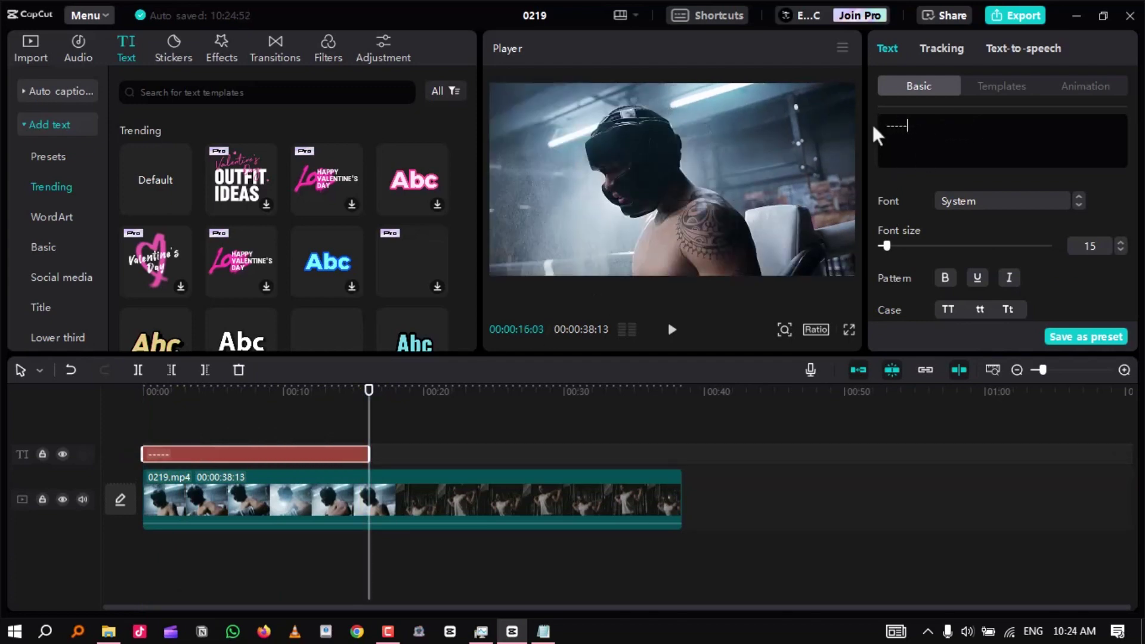
pyautogui.scroll(-3, 922, 209)
pyautogui.click(981, 245)
pyautogui.click(1036, 503)
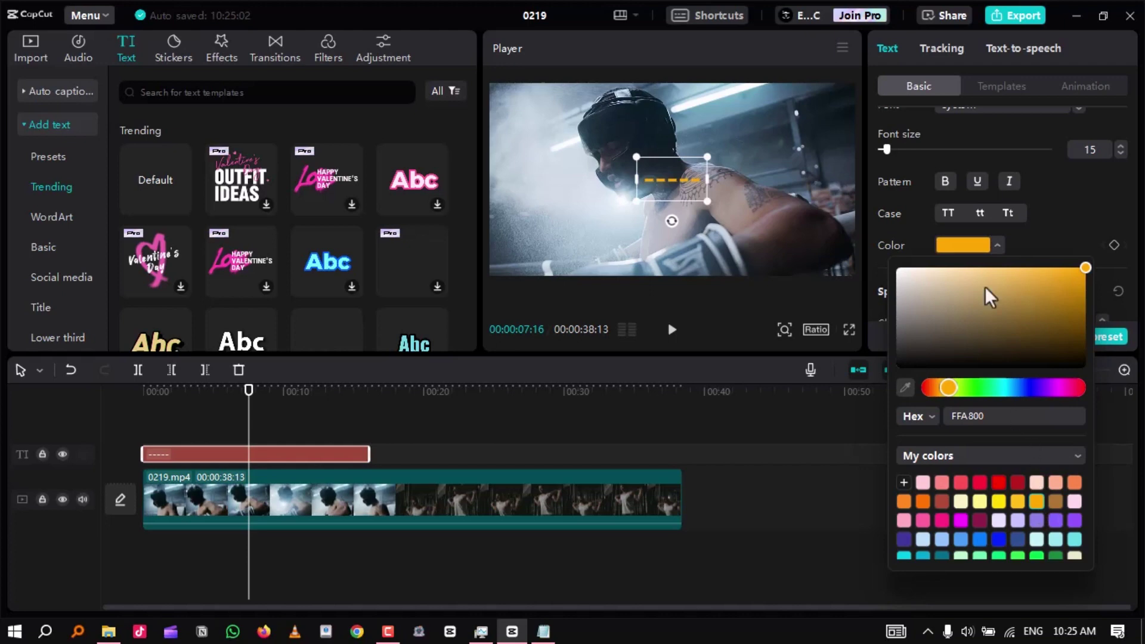
pyautogui.click(1061, 198)
# Set the character spacing of the new dashed text to -4.
pyautogui.scroll(-2, 1061, 222)
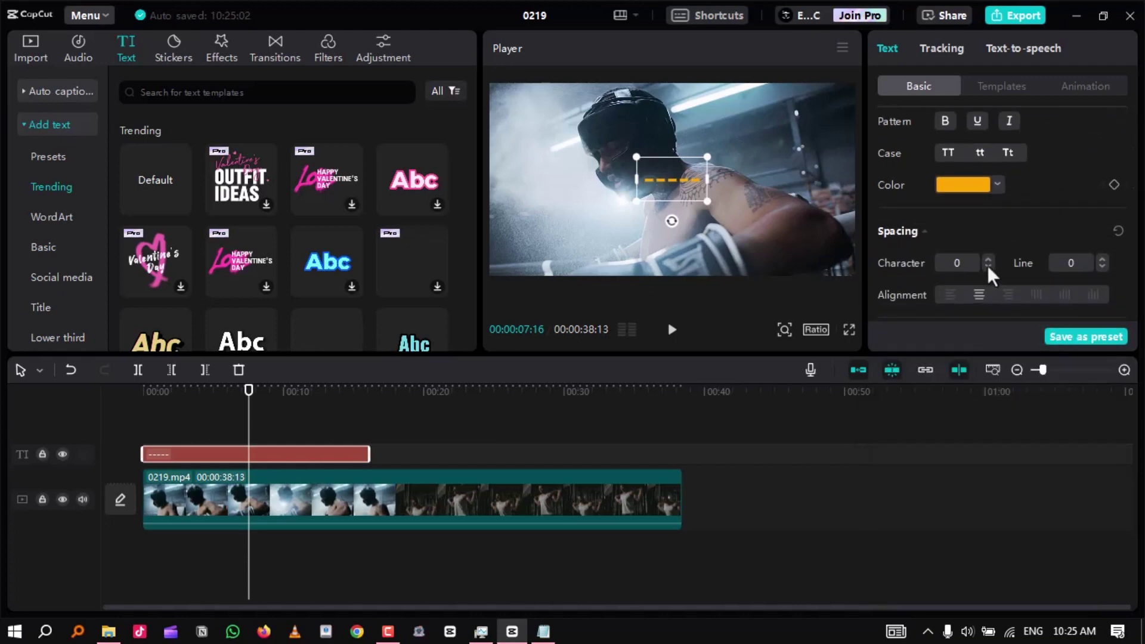
pyautogui.click(988, 268)
pyautogui.click(988, 268)
pyautogui.click(988, 268)
pyautogui.click(987, 267)
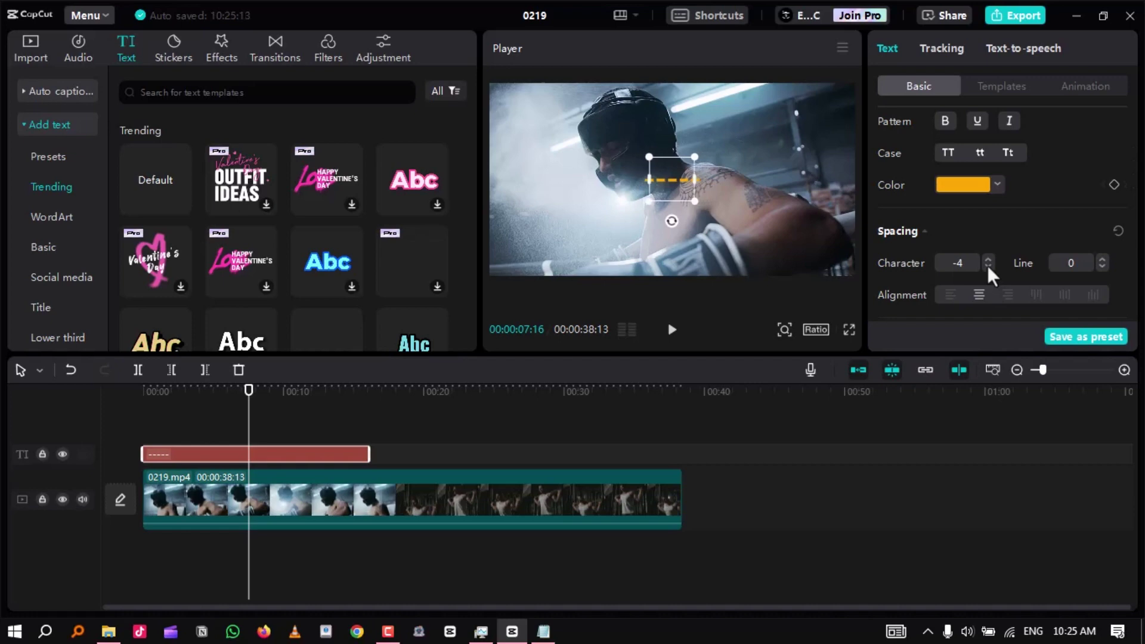
# Set the dashed text's character spacing to -3 and enlarge it into a wide bar in the lower part of the frame.
pyautogui.click(988, 259)
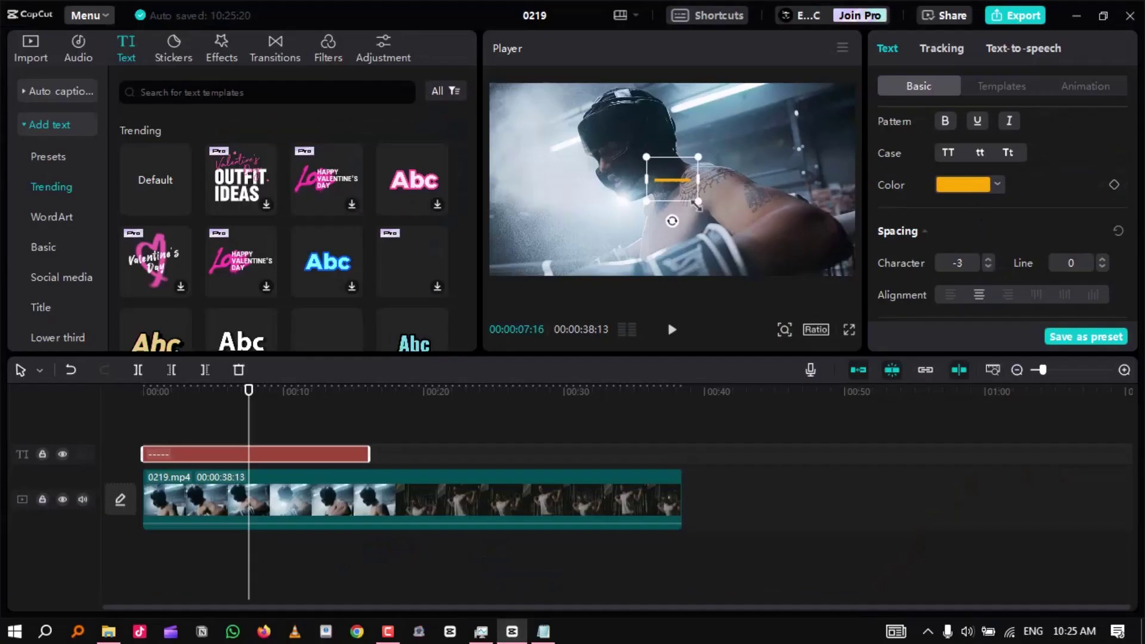
pyautogui.moveTo(696, 206); pyautogui.dragTo(793, 286)
pyautogui.moveTo(710, 189); pyautogui.dragTo(705, 246)
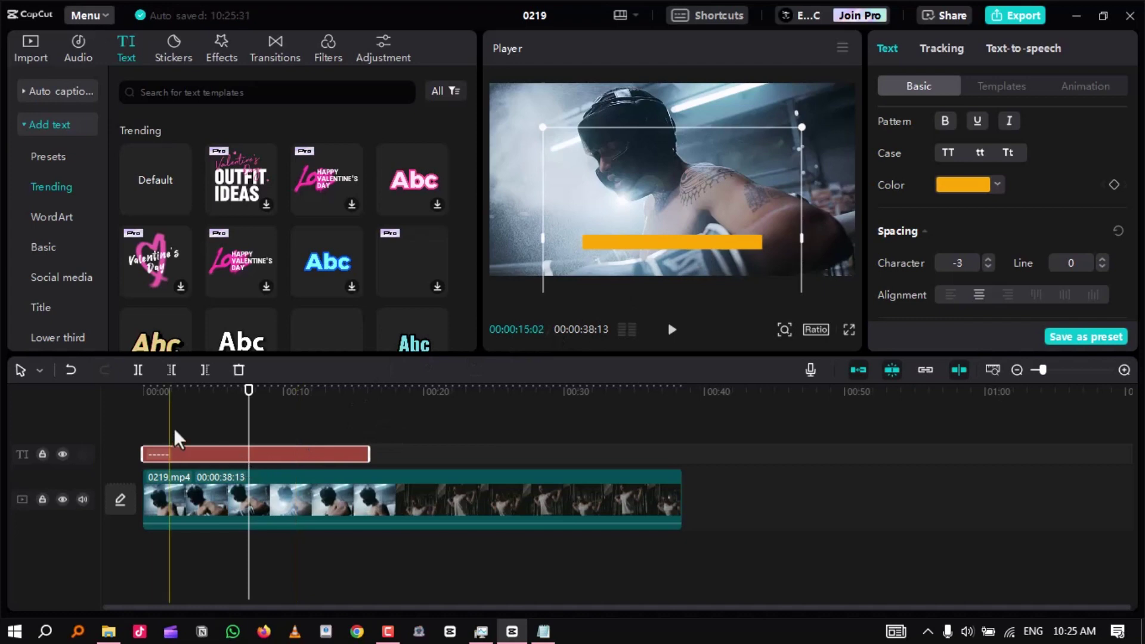
# Duplicate the dashed text clip on a track above, aligned with the start of the timeline, and deactivate the copy.
pyautogui.click(178, 456)
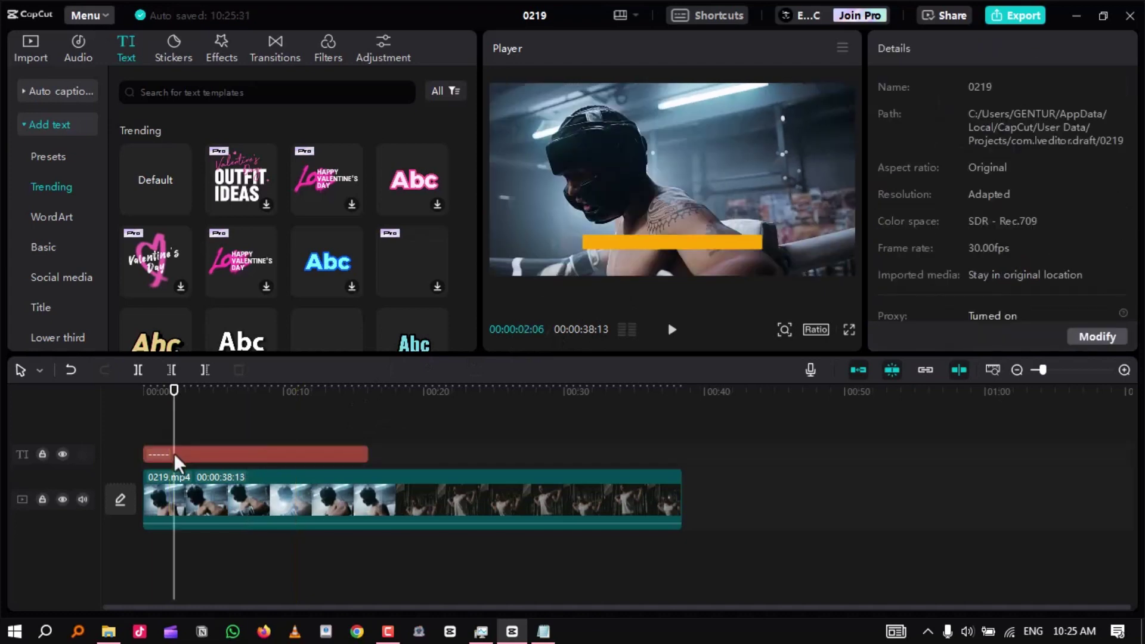
pyautogui.click(177, 456)
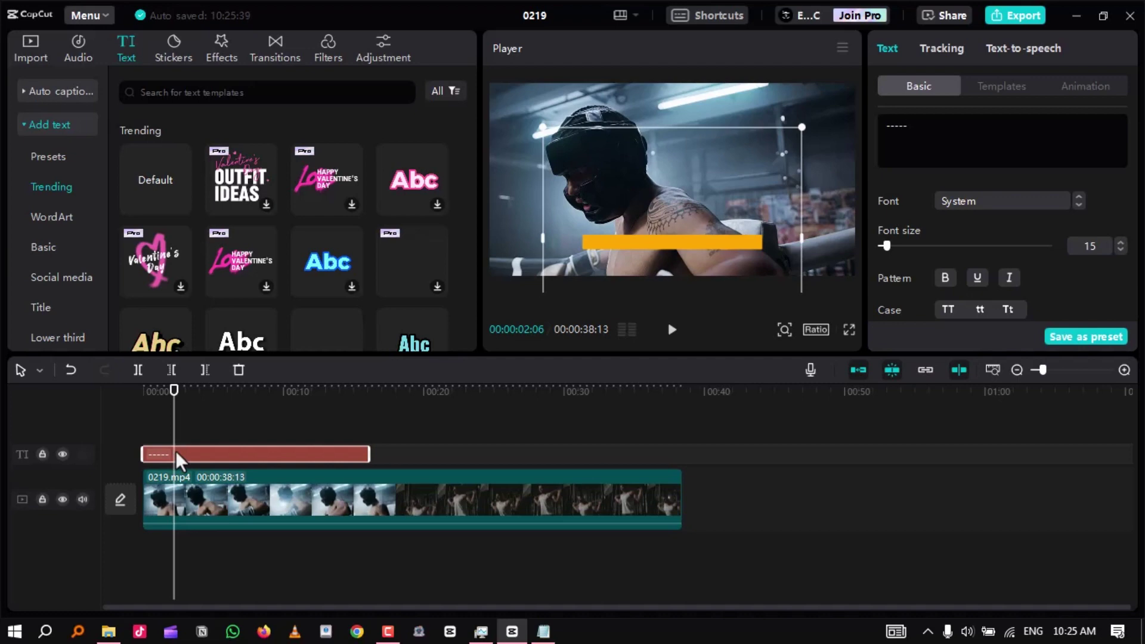
pyautogui.hotkey('ctrl', 'c')
pyautogui.hotkey('ctrl', 'v')
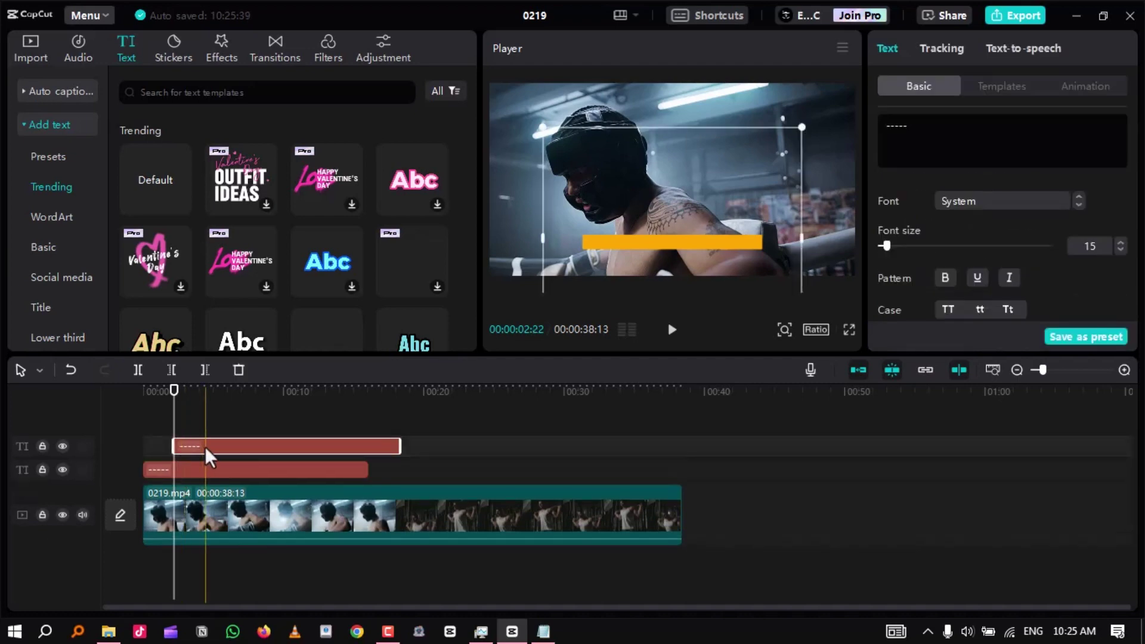
pyautogui.moveTo(209, 456); pyautogui.dragTo(177, 459)
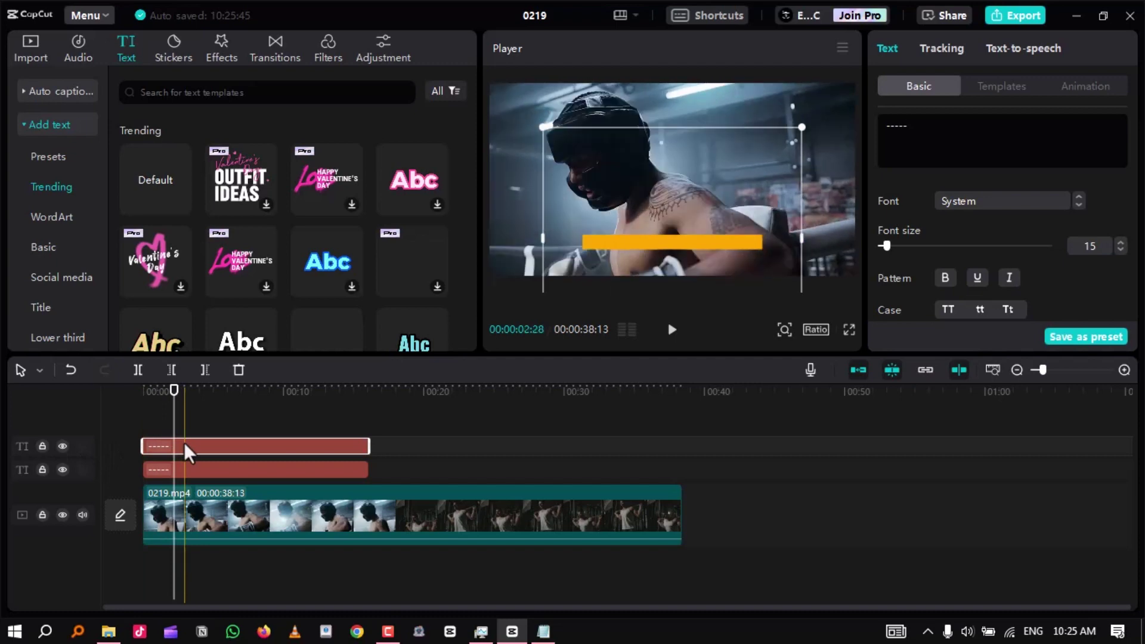
pyautogui.moveTo(184, 452); pyautogui.dragTo(189, 453)
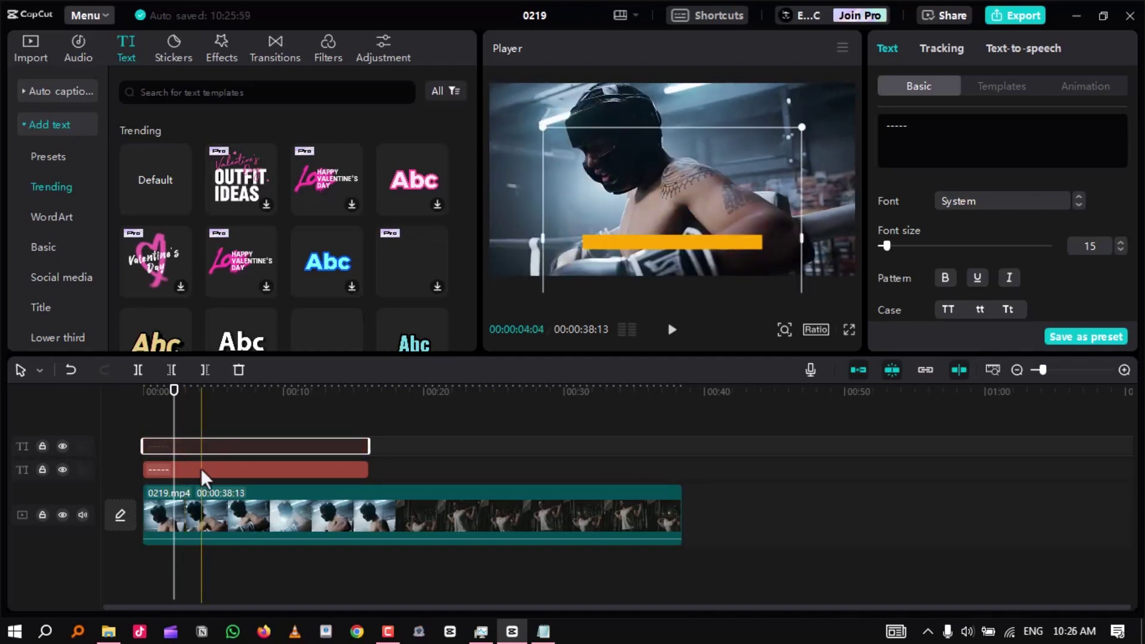
# Turn the lower dashed text clip into a compound clip and reactivate the upper dashed text clip.
pyautogui.click(200, 467)
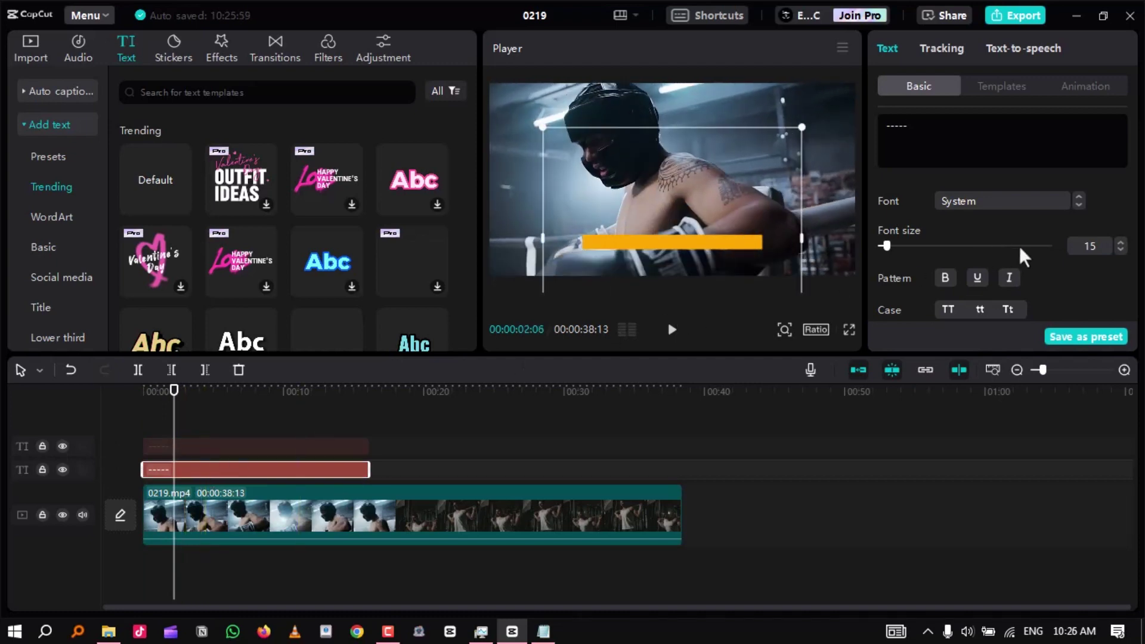
pyautogui.scroll(-1, 1017, 256)
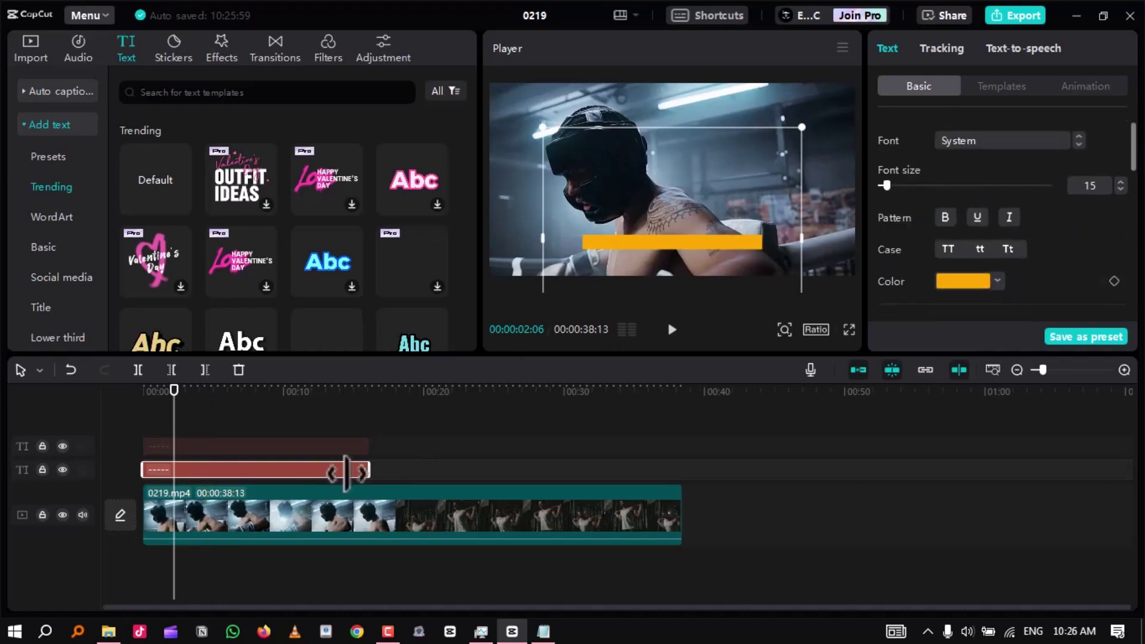
pyautogui.rightClick(219, 468)
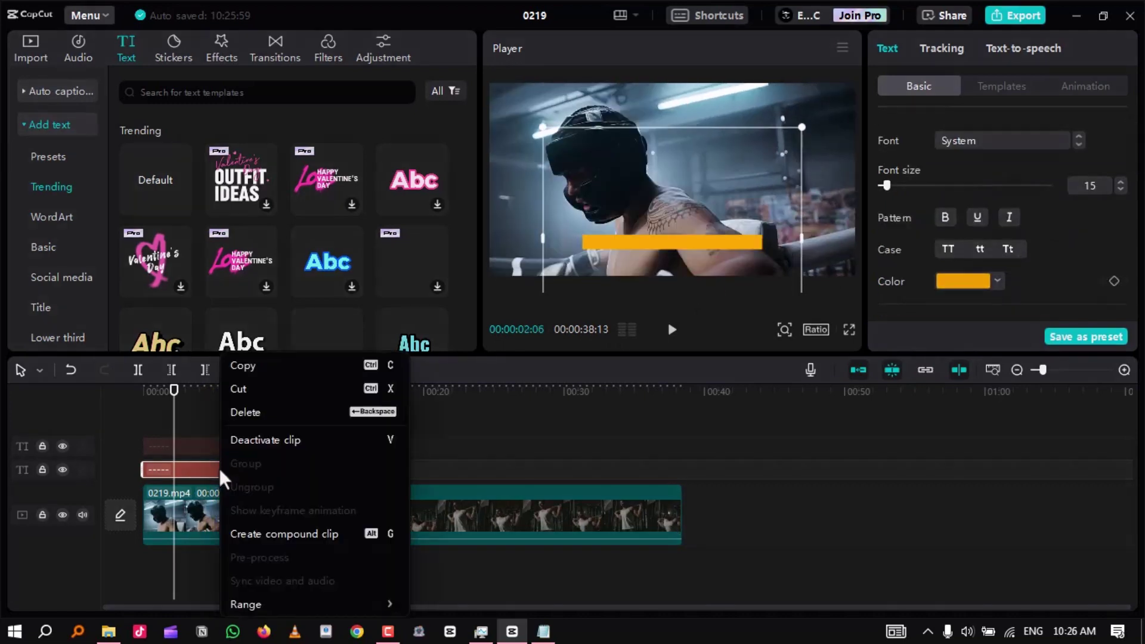
pyautogui.click(270, 530)
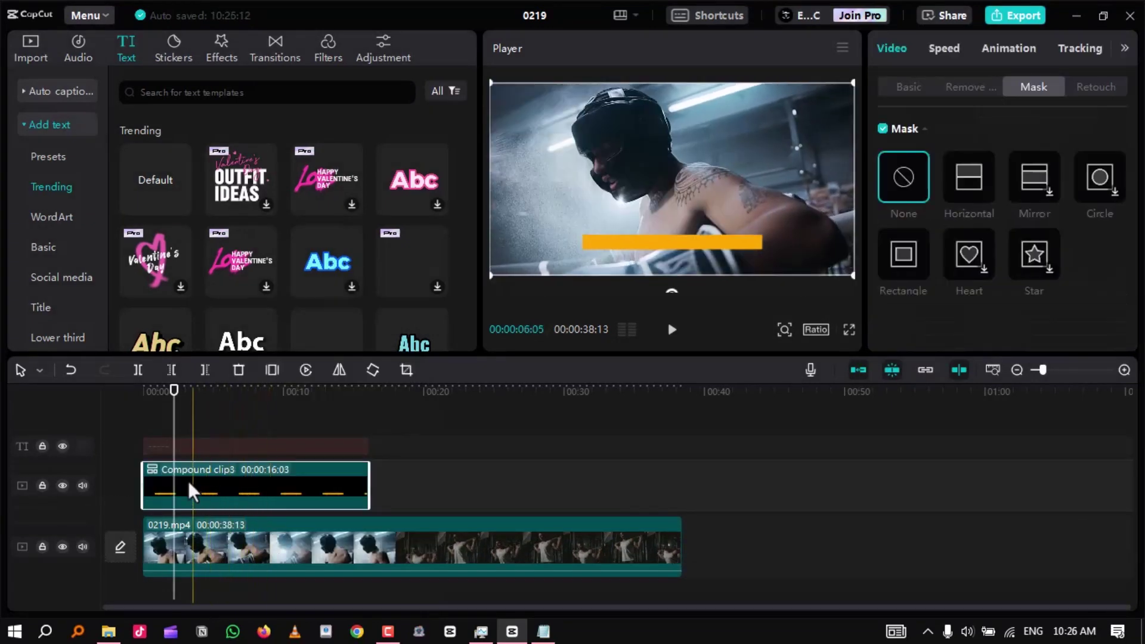
pyautogui.click(178, 446)
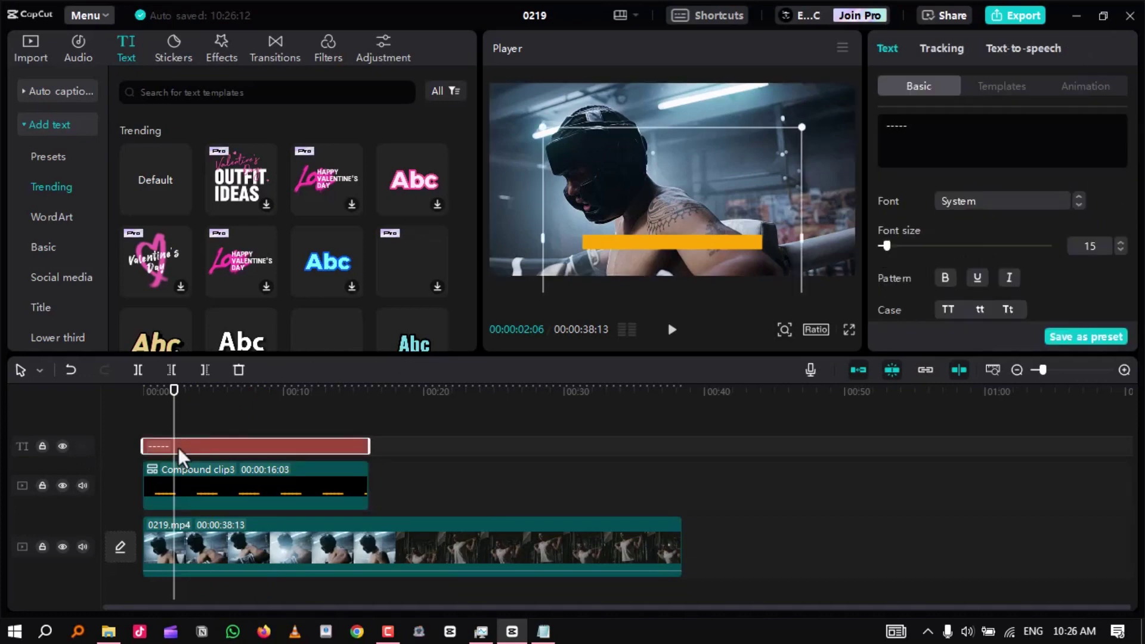
pyautogui.rightClick(180, 447)
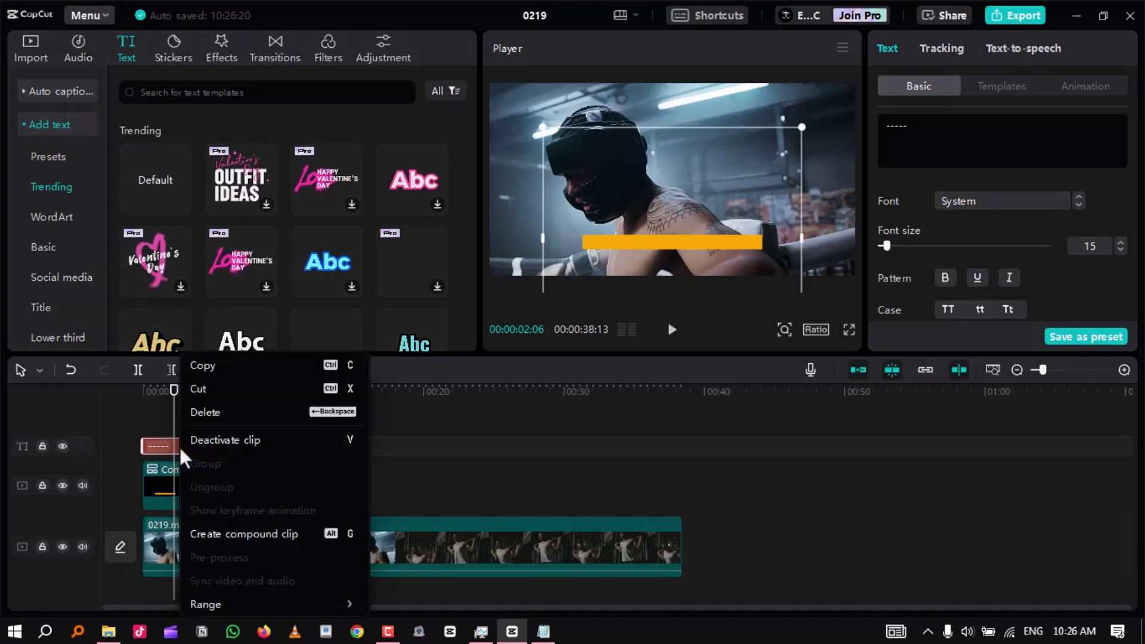
pyautogui.click(227, 531)
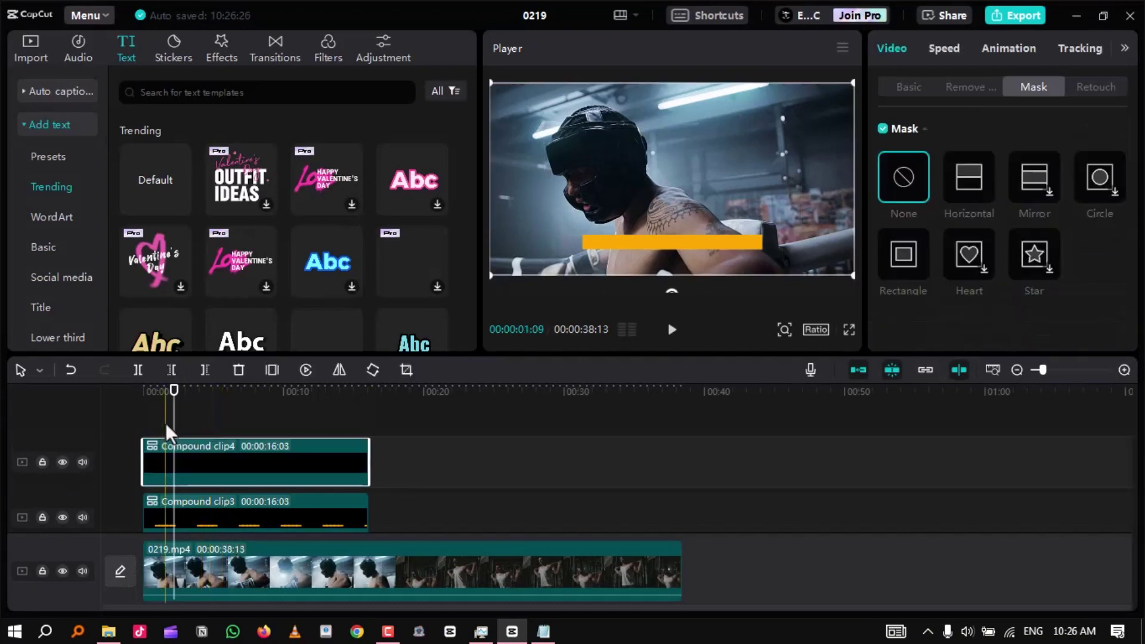
pyautogui.hotkey('ctrl', 'z')
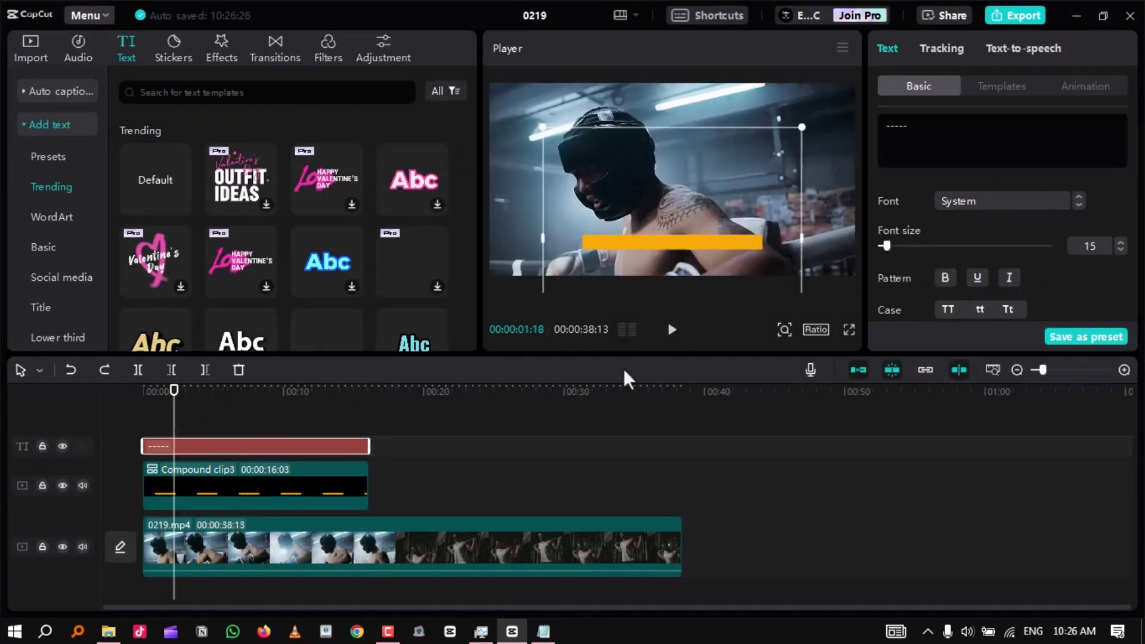
# Set the upper dashed text's colour to red FF0000 and turn it into a compound clip.
pyautogui.scroll(-1, 996, 216)
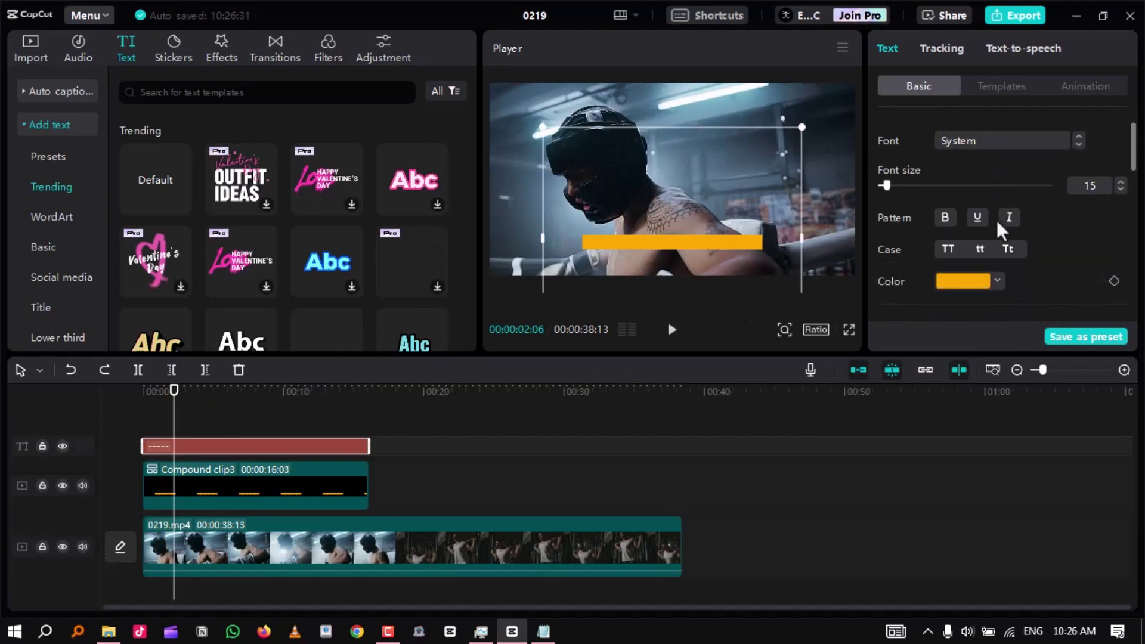
pyautogui.click(971, 284)
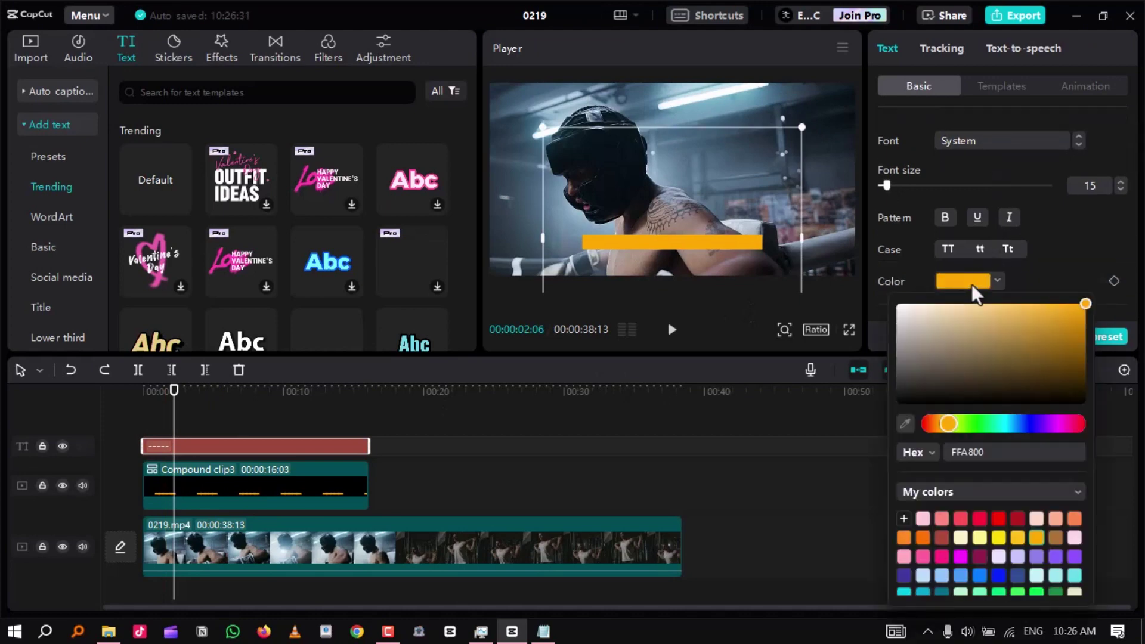
pyautogui.click(1000, 518)
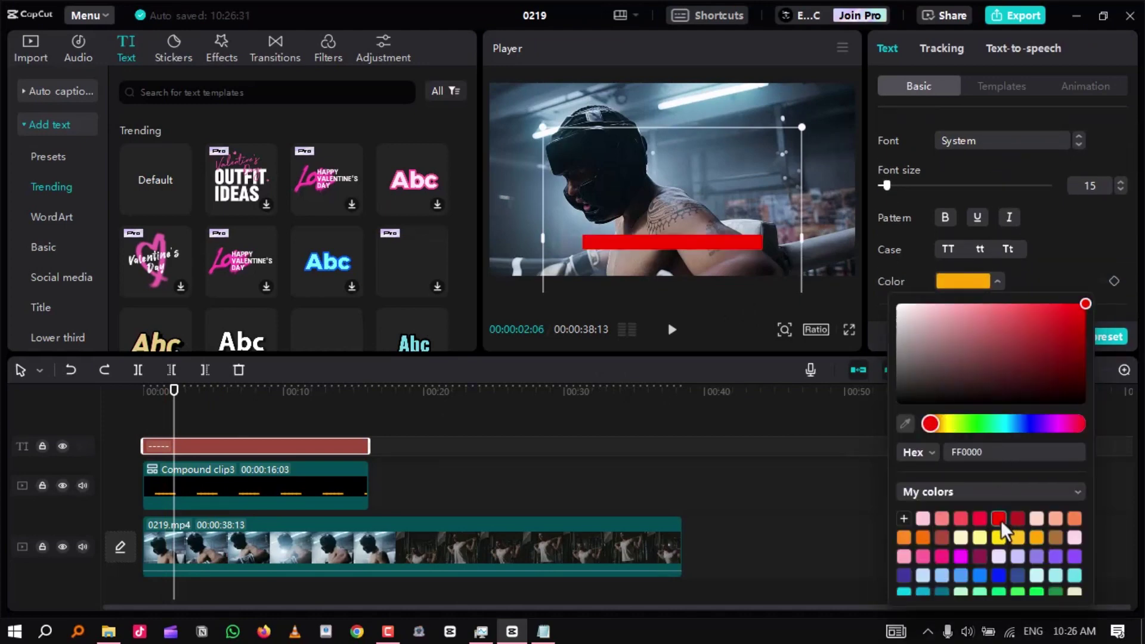
pyautogui.click(1082, 228)
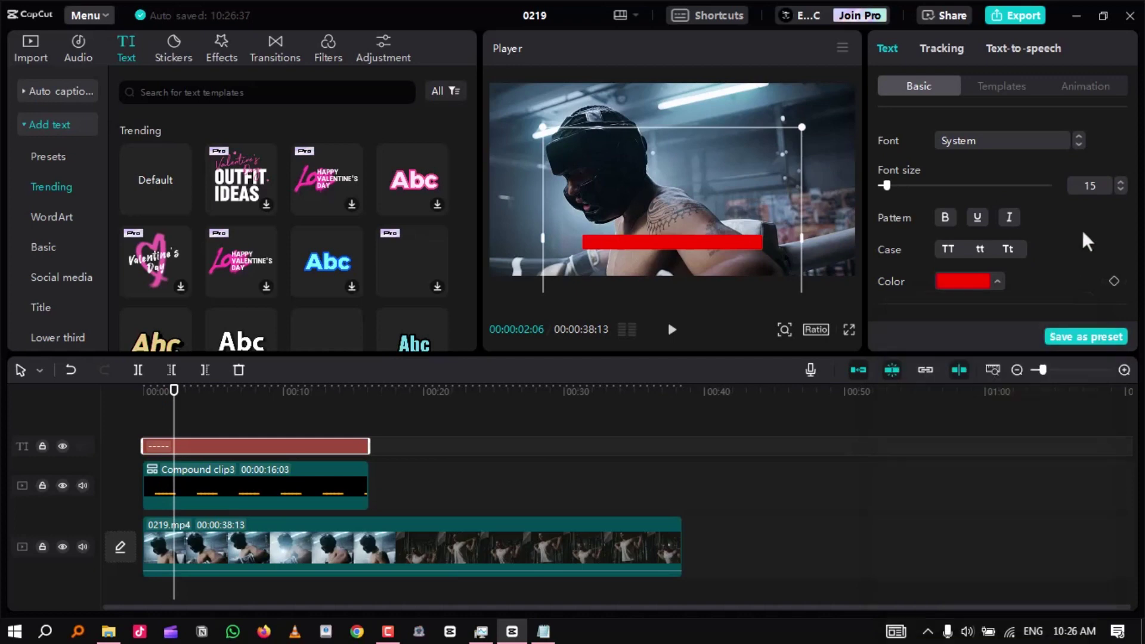
pyautogui.rightClick(265, 447)
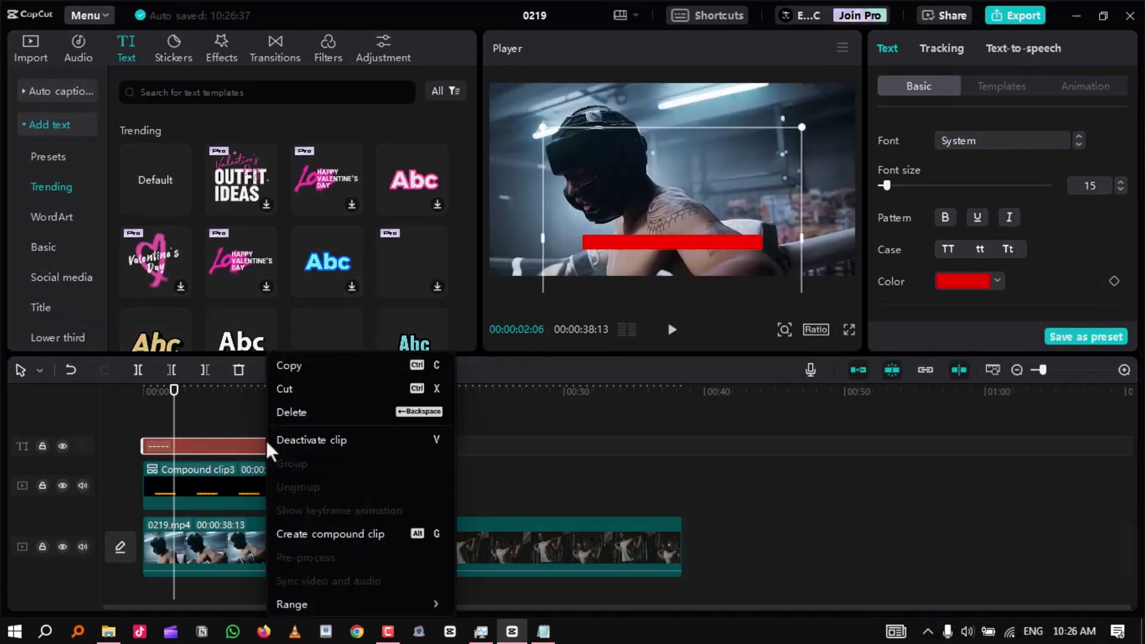
pyautogui.click(316, 534)
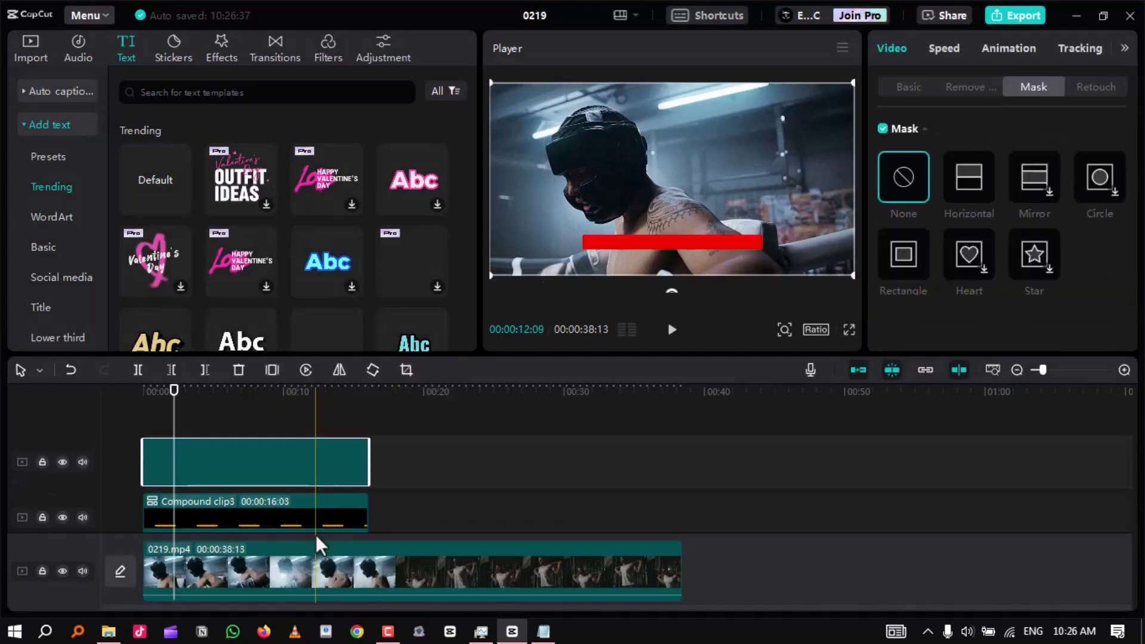
# Add a Horizontal mask to the upper compound clip at the start of the timeline and rotate it to -91°.
pyautogui.click(172, 392)
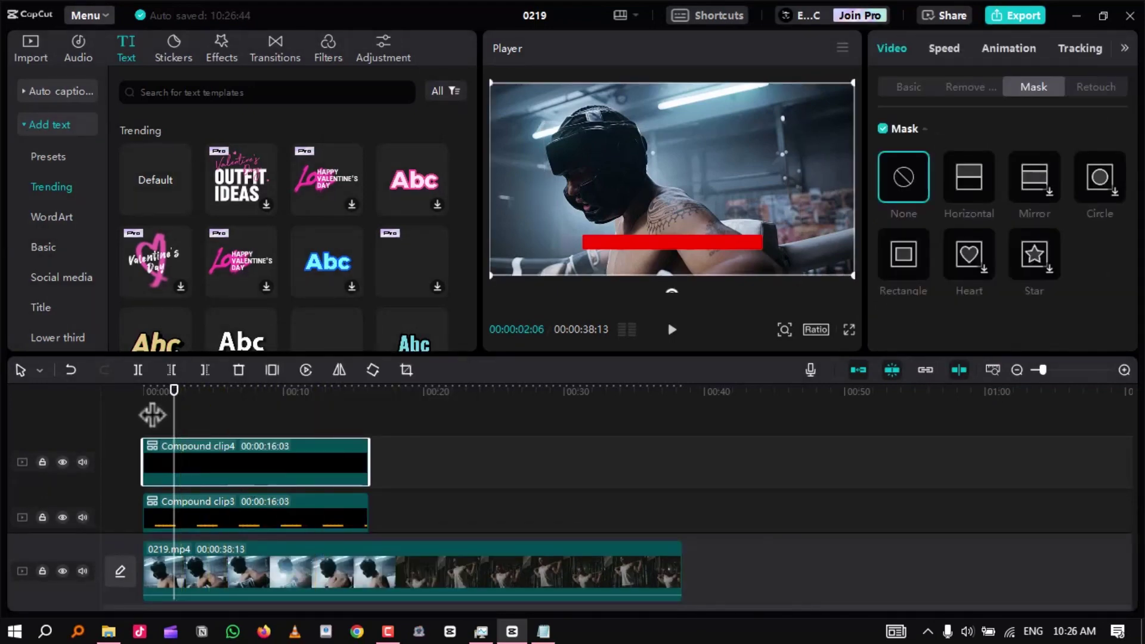
pyautogui.moveTo(152, 414); pyautogui.dragTo(138, 405)
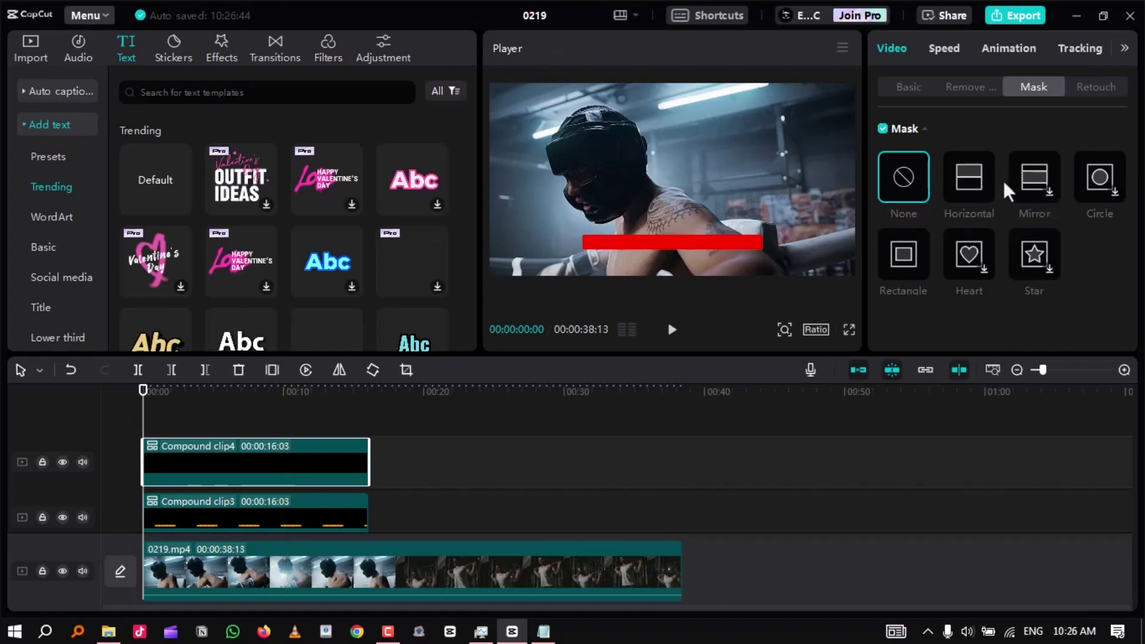
pyautogui.click(978, 174)
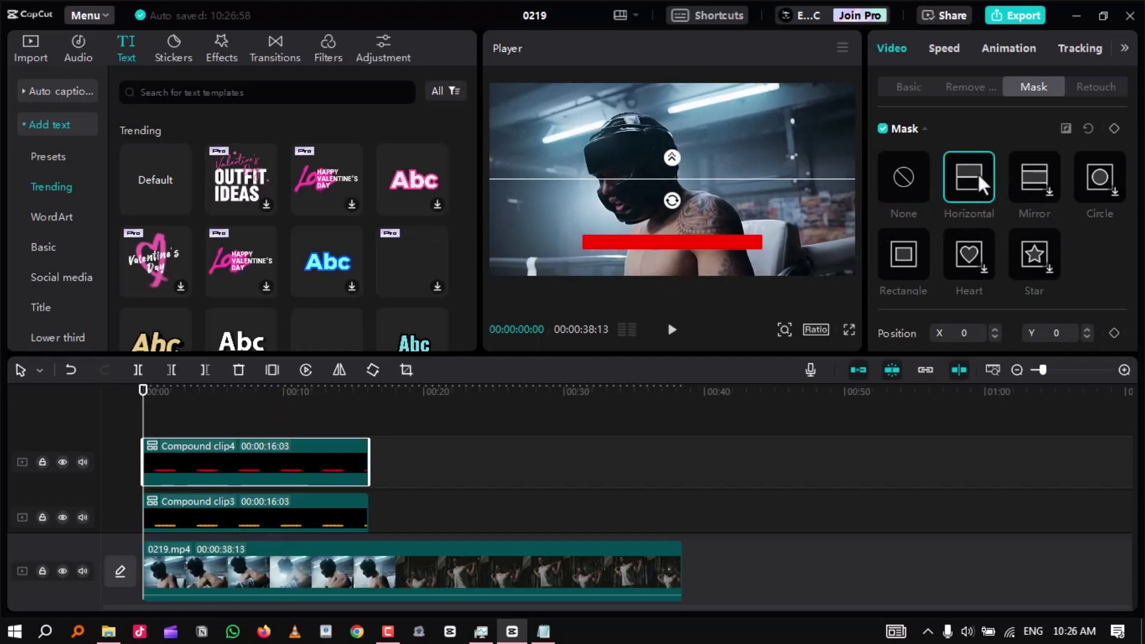
pyautogui.moveTo(670, 201); pyautogui.dragTo(689, 183)
pyautogui.scroll(-1, 1057, 254)
pyautogui.click(994, 327)
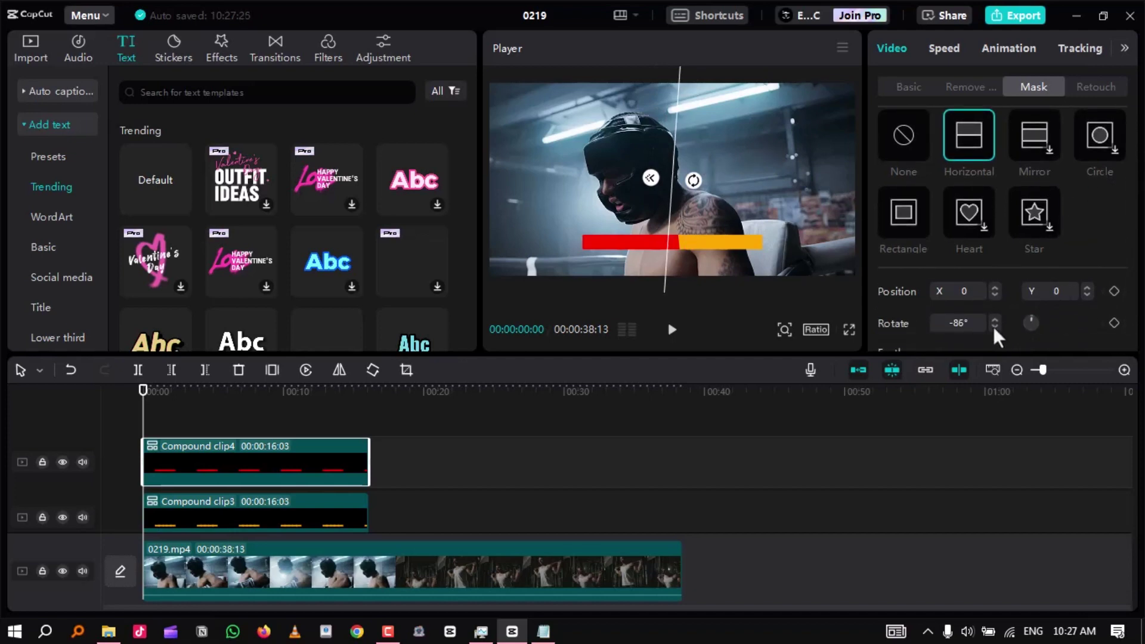
pyautogui.click(994, 327)
pyautogui.click(994, 327)
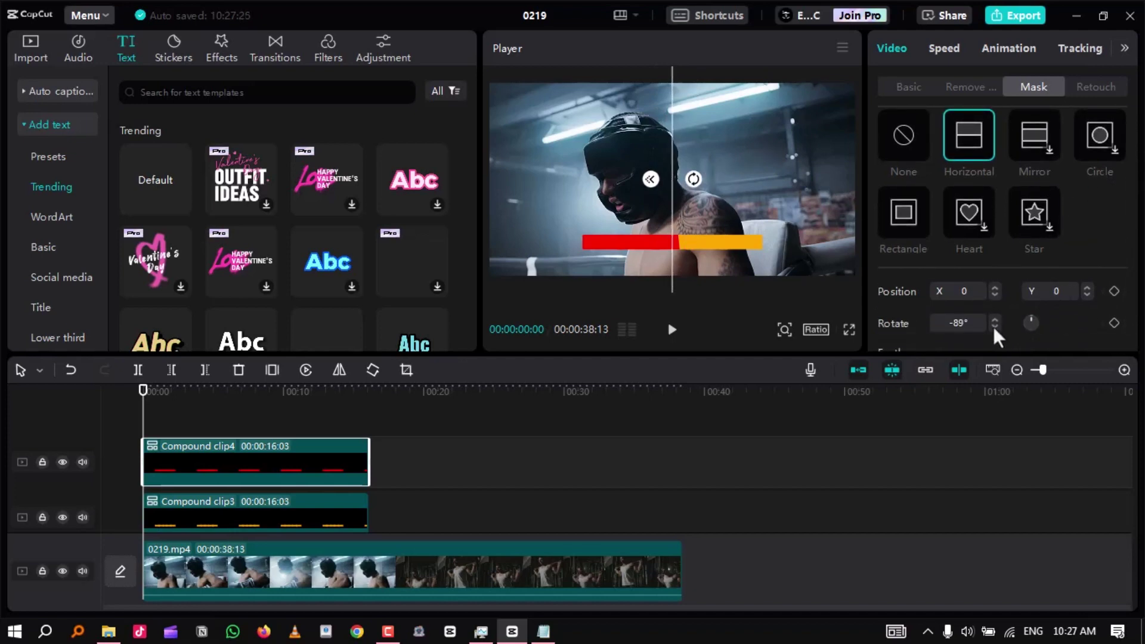
pyautogui.click(994, 328)
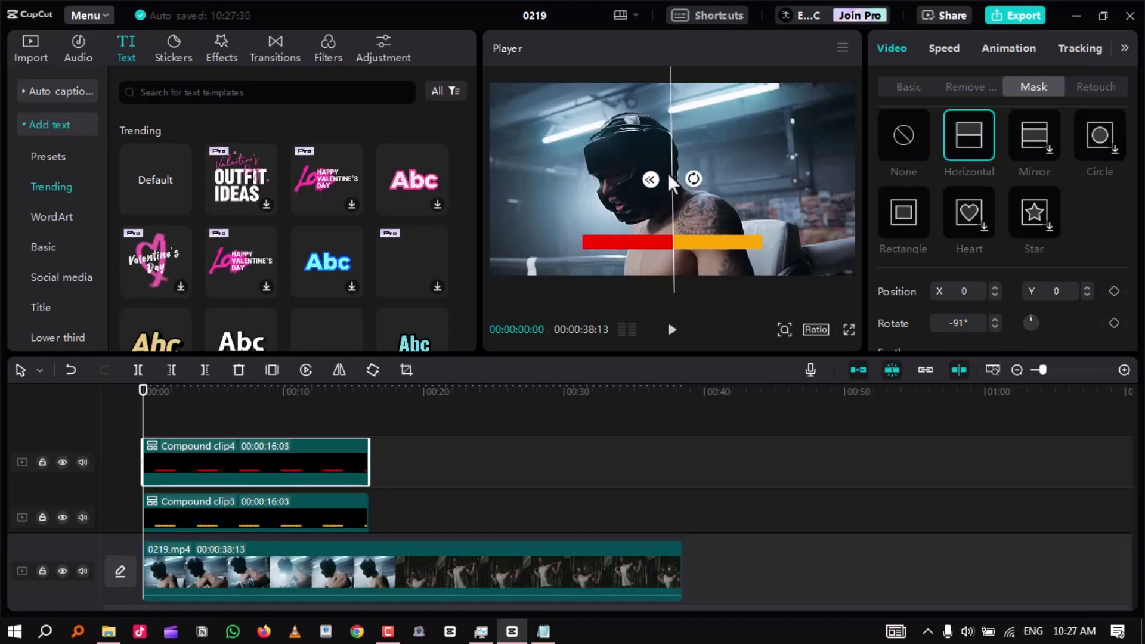
# Keyframe the mask from the bar's left end (X -489, Y -75) at the timeline start to its right end at 00:00:15:07.
pyautogui.moveTo(667, 173); pyautogui.dragTo(574, 187)
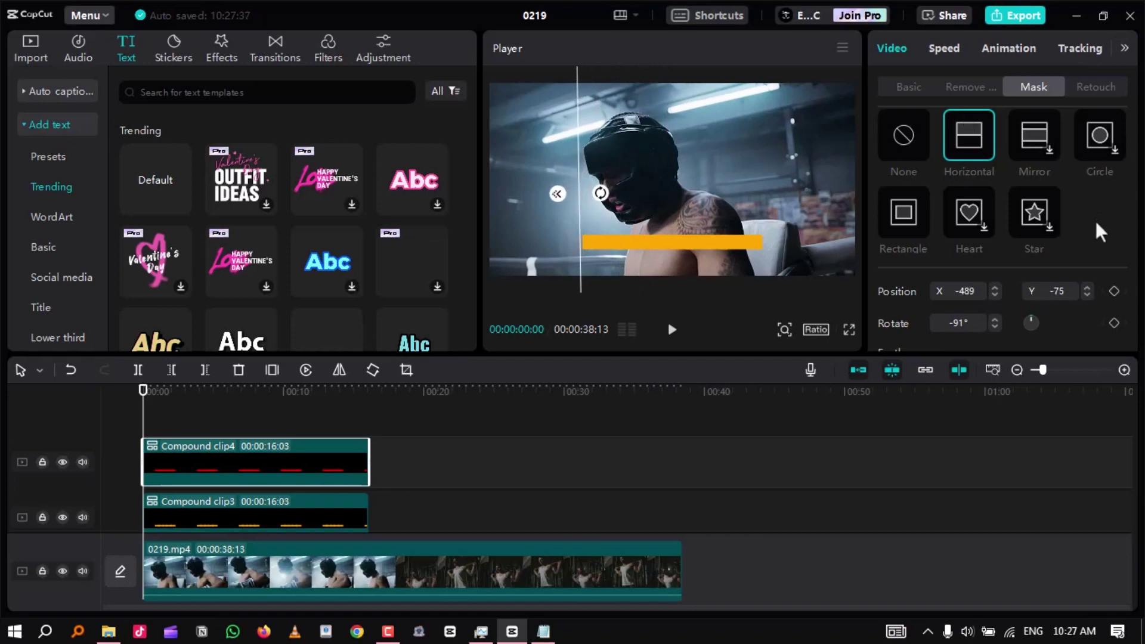
pyautogui.scroll(1, 1096, 220)
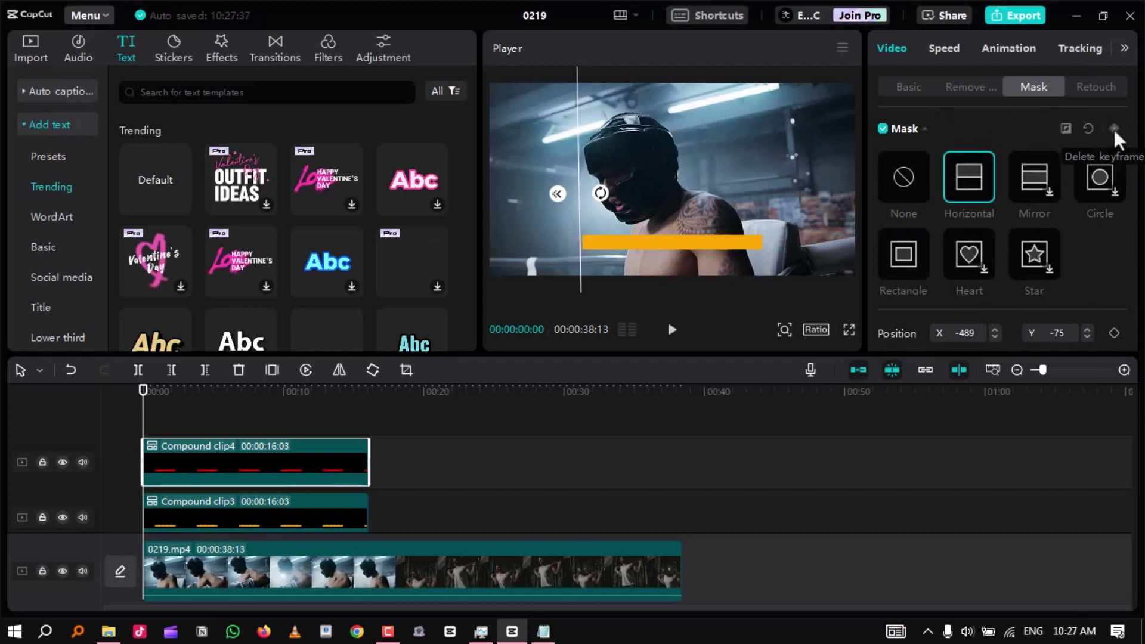
pyautogui.click(1113, 129)
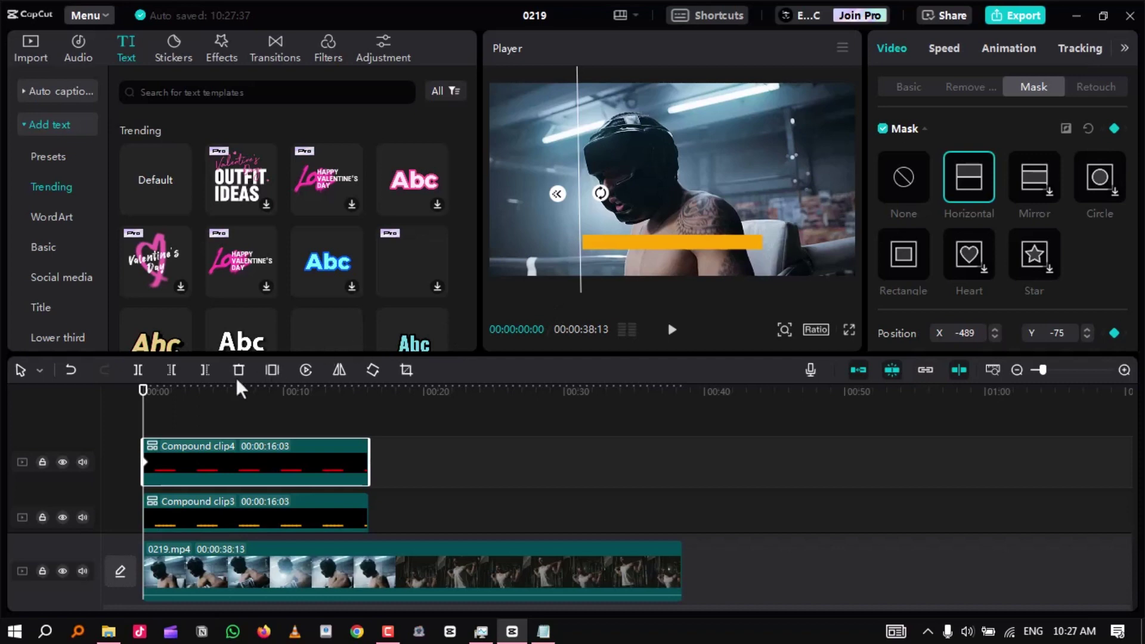
pyautogui.click(357, 391)
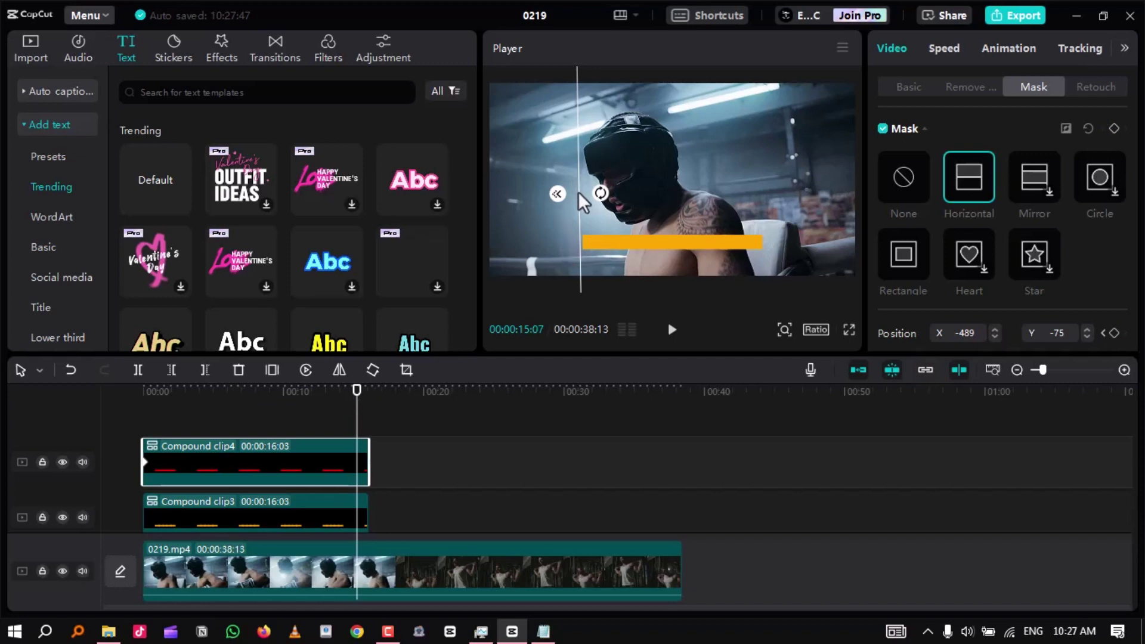
pyautogui.moveTo(580, 193); pyautogui.dragTo(763, 188)
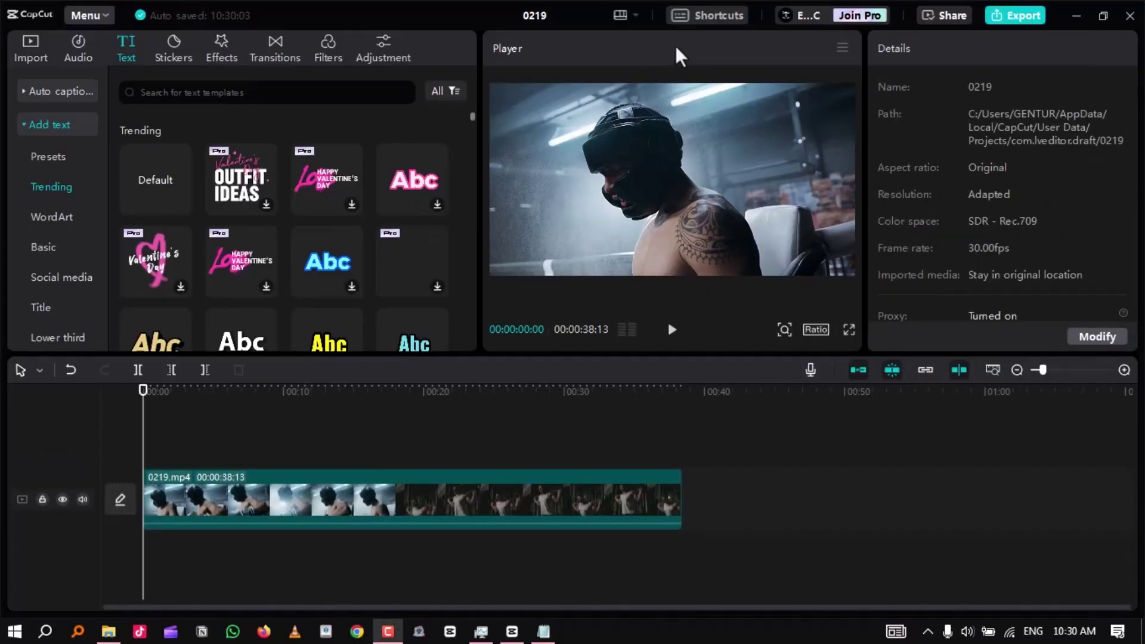
# Add a default text at the timeline start, extend it to about 16 seconds, and replace its text with five hyphens.
pyautogui.click(159, 195)
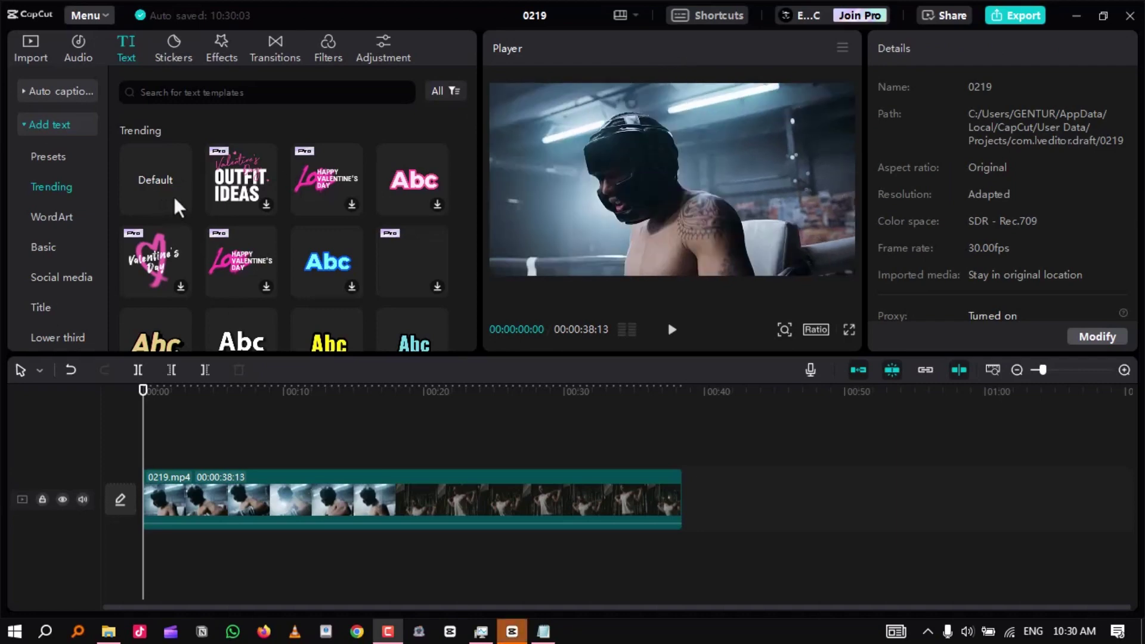
pyautogui.click(179, 205)
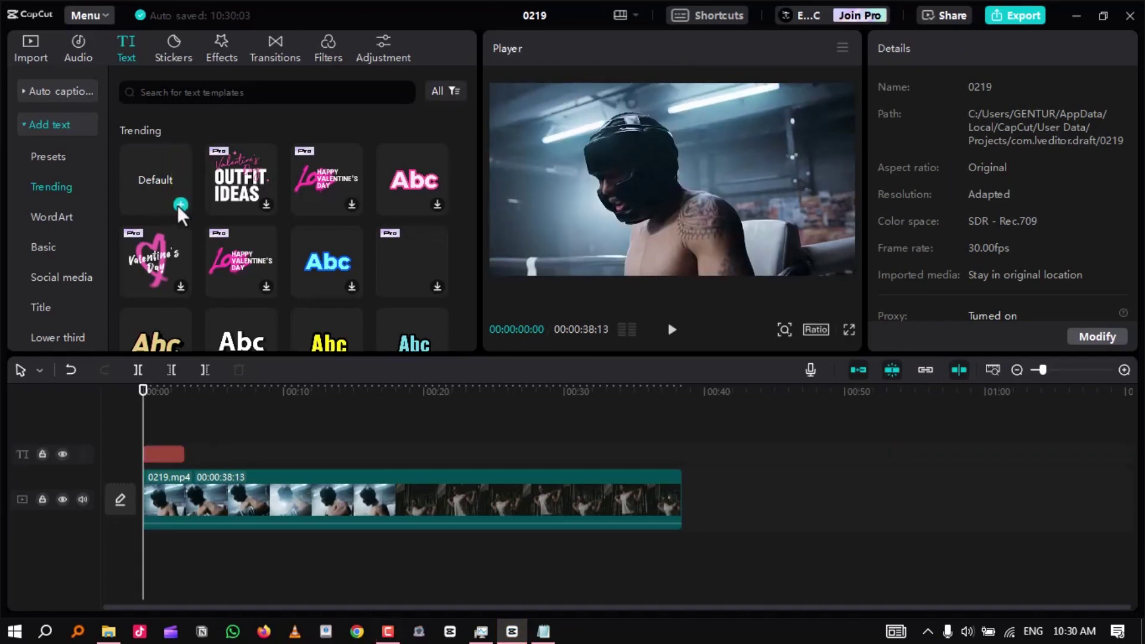
pyautogui.moveTo(182, 453); pyautogui.dragTo(369, 454)
pyautogui.moveTo(955, 129); pyautogui.dragTo(862, 137)
pyautogui.write('--')
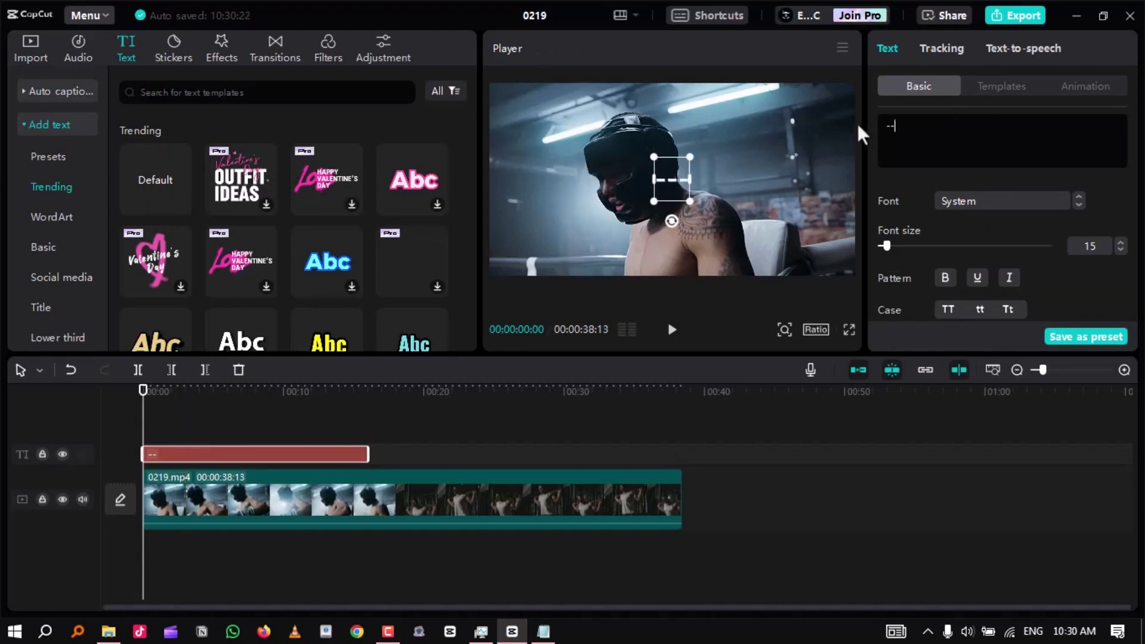
pyautogui.write('---')
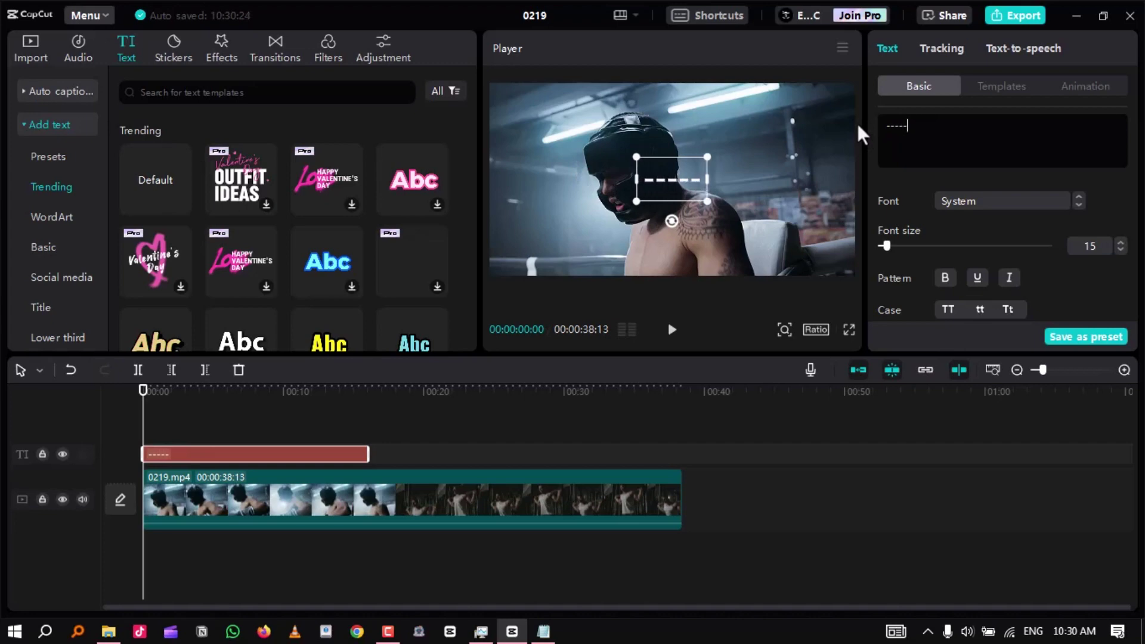
# Set the dashed text's colour to orange FFA800.
pyautogui.scroll(-1, 971, 230)
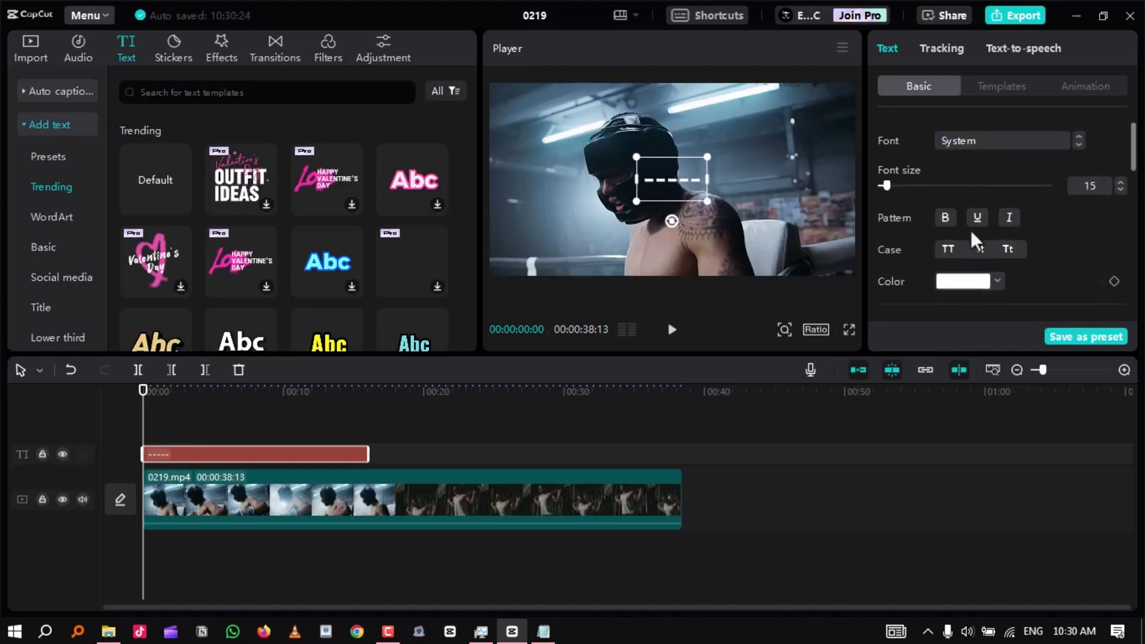
pyautogui.click(974, 280)
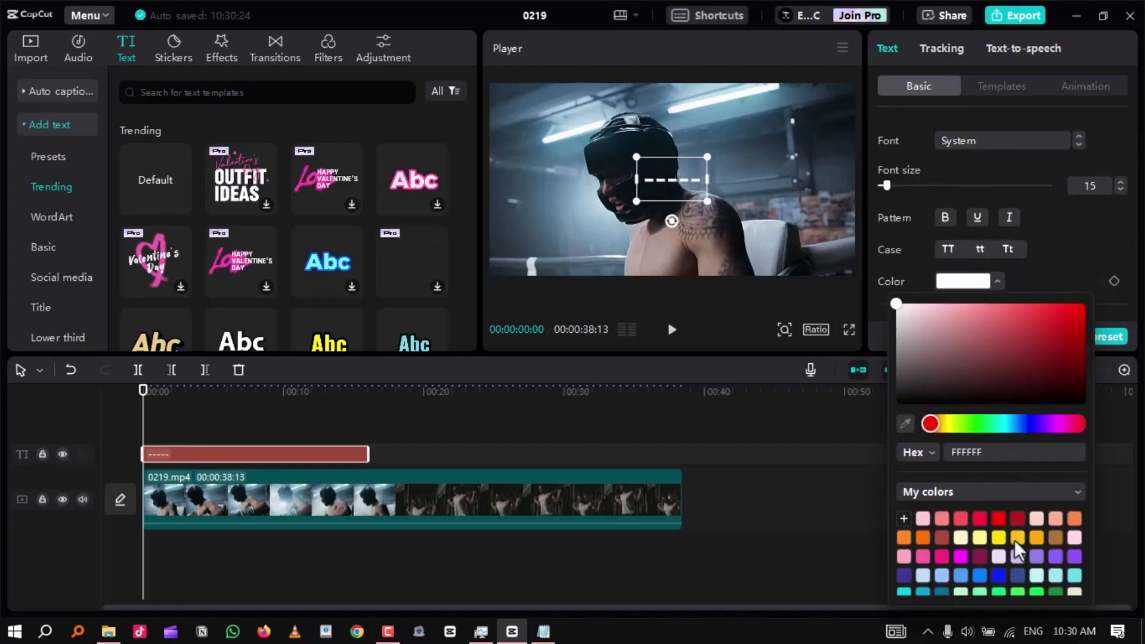
pyautogui.click(1033, 537)
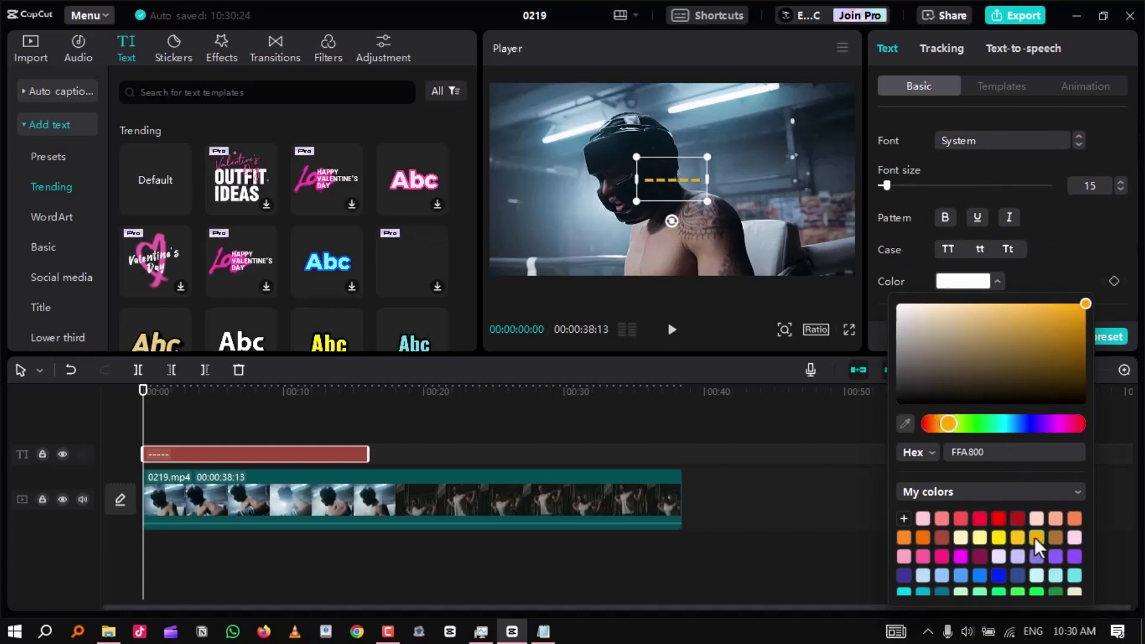
pyautogui.click(1097, 226)
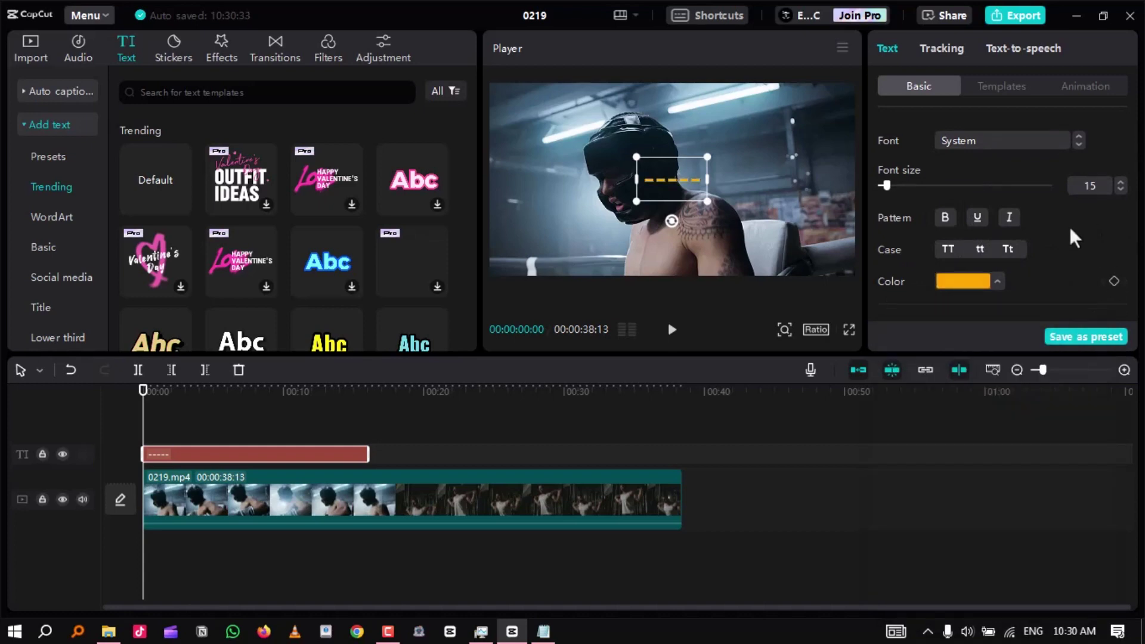
# Reduce the text's character spacing to -5 to merge the dashes into a solid bar, and check it in full-screen preview.
pyautogui.scroll(-2, 1104, 209)
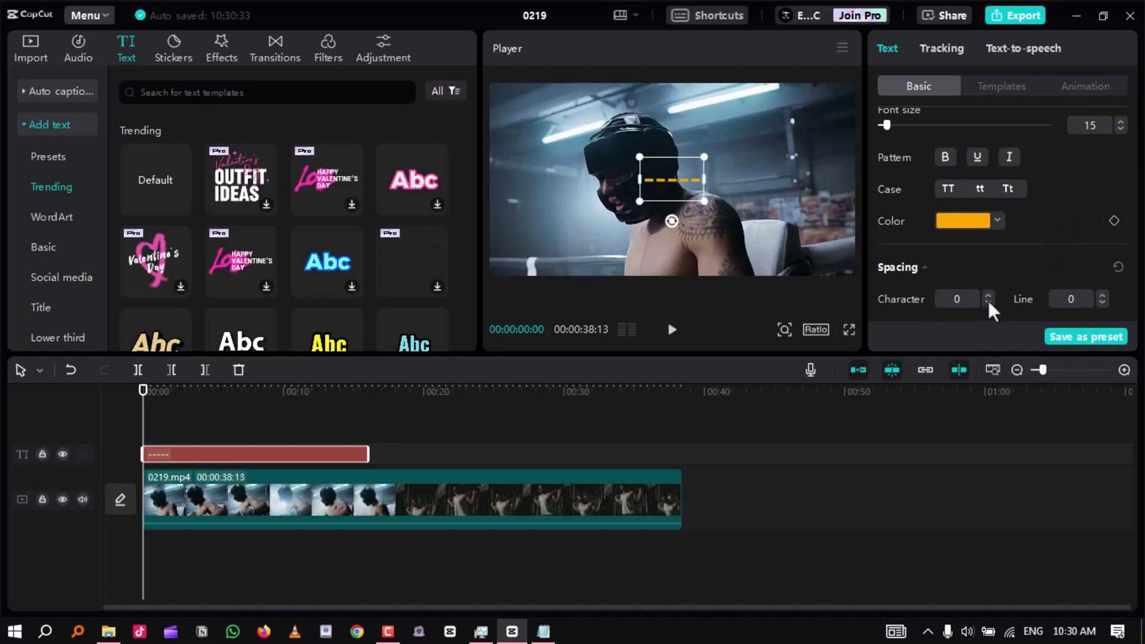
pyautogui.click(989, 300)
pyautogui.click(988, 301)
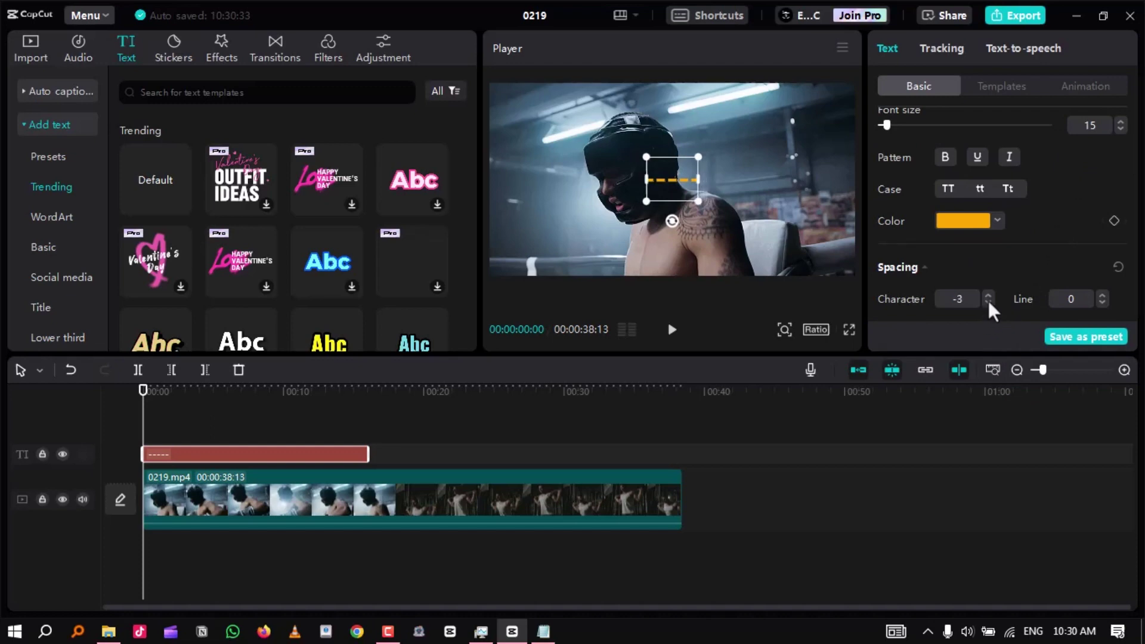
pyautogui.click(988, 301)
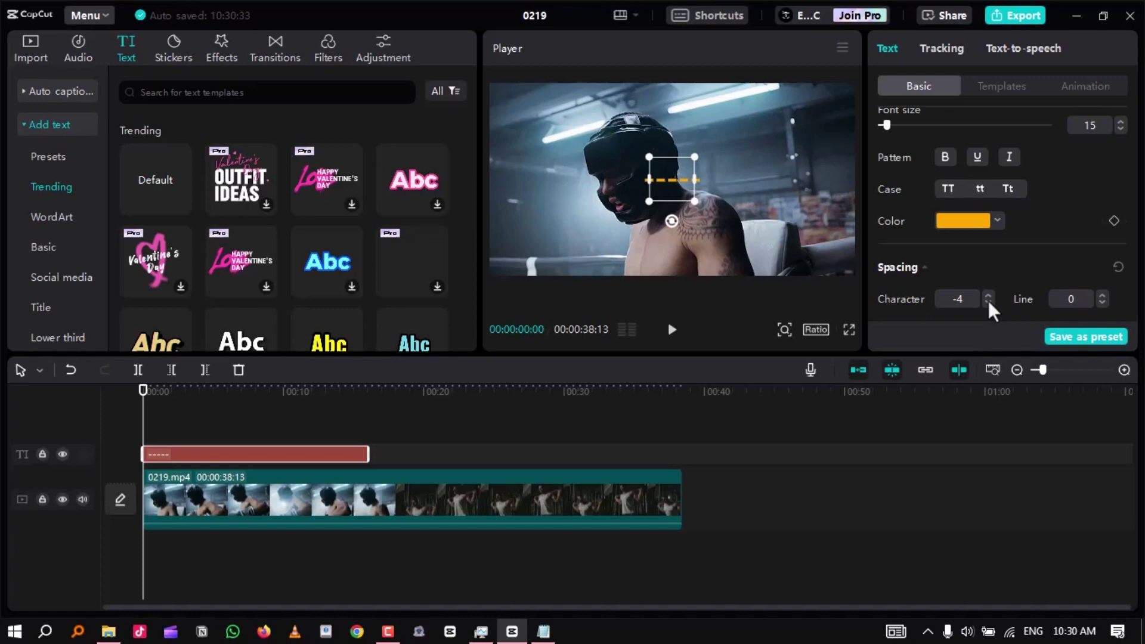
pyautogui.click(988, 300)
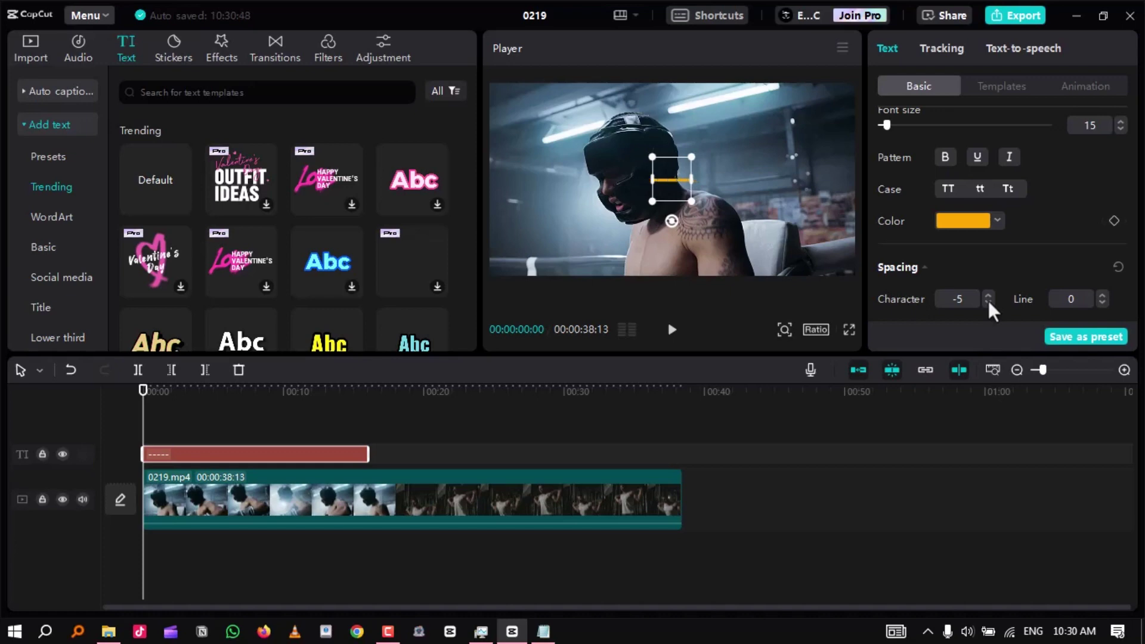
pyautogui.hotkey('ctrl', 'shift', 'f')
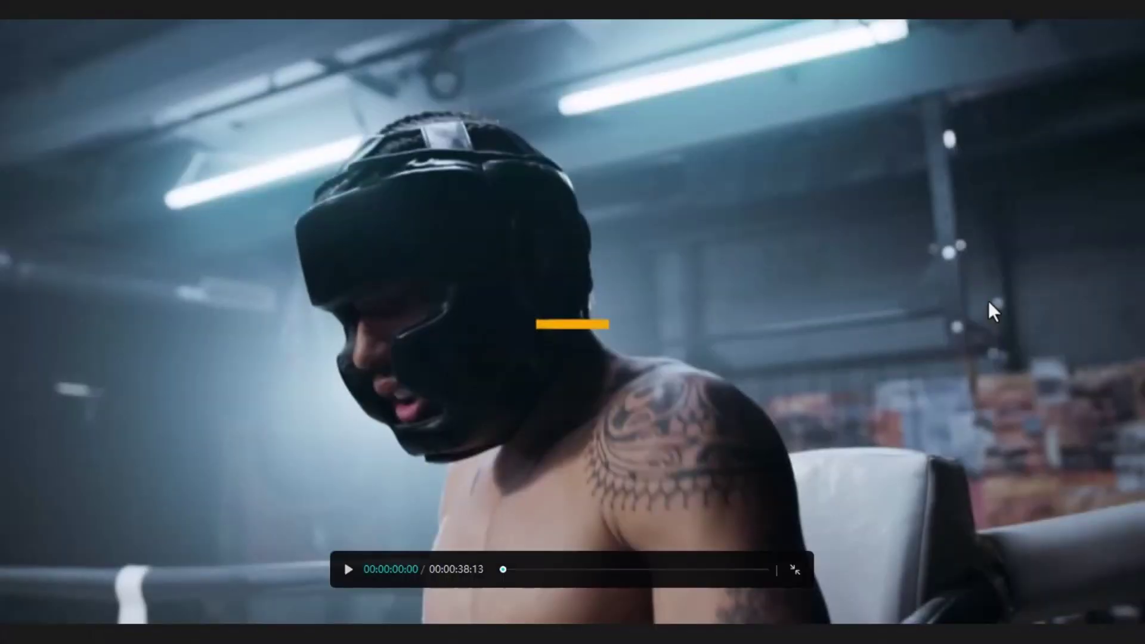
pyautogui.press('Escape')
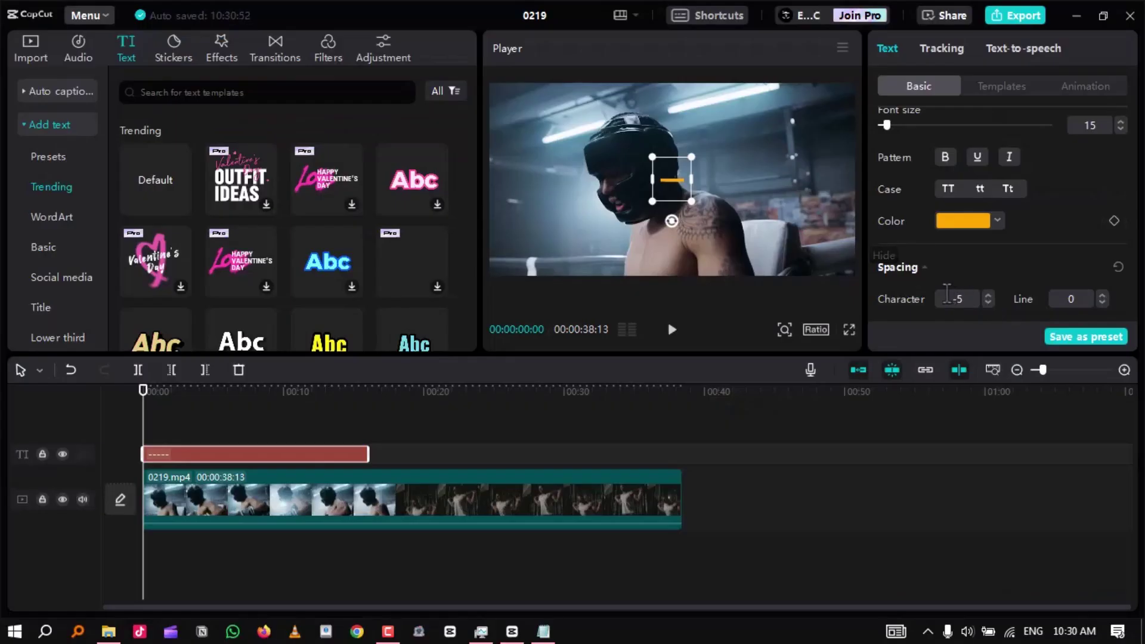
# Enlarge the orange bar, lengthen its text to eight hyphens, and move it to the lower part of the frame.
pyautogui.moveTo(701, 205); pyautogui.dragTo(756, 274)
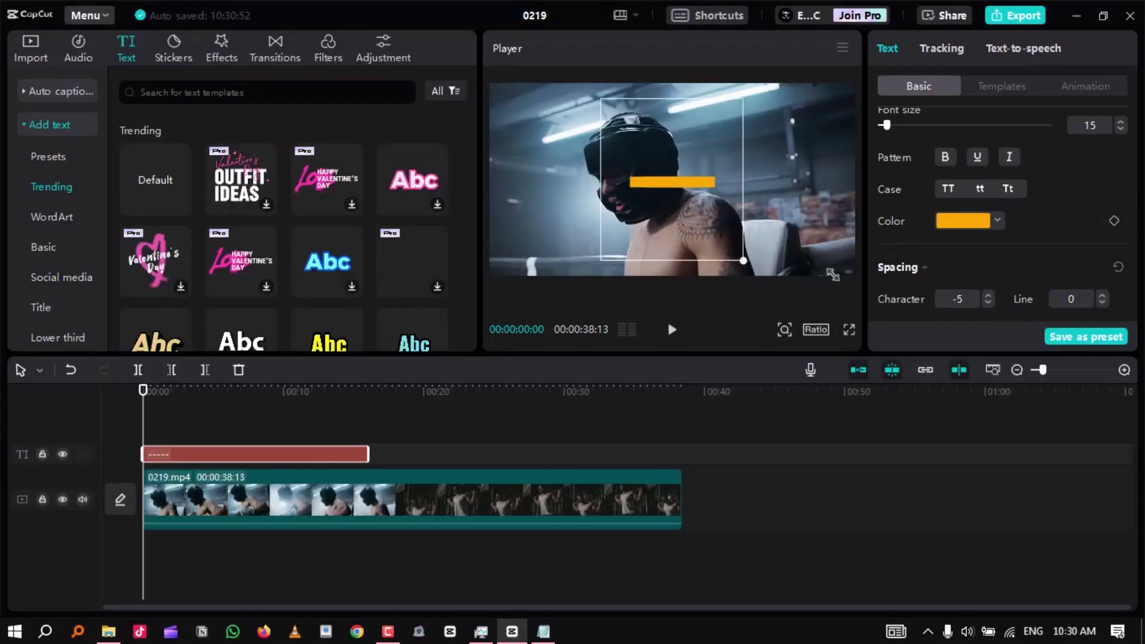
pyautogui.scroll(3, 1017, 179)
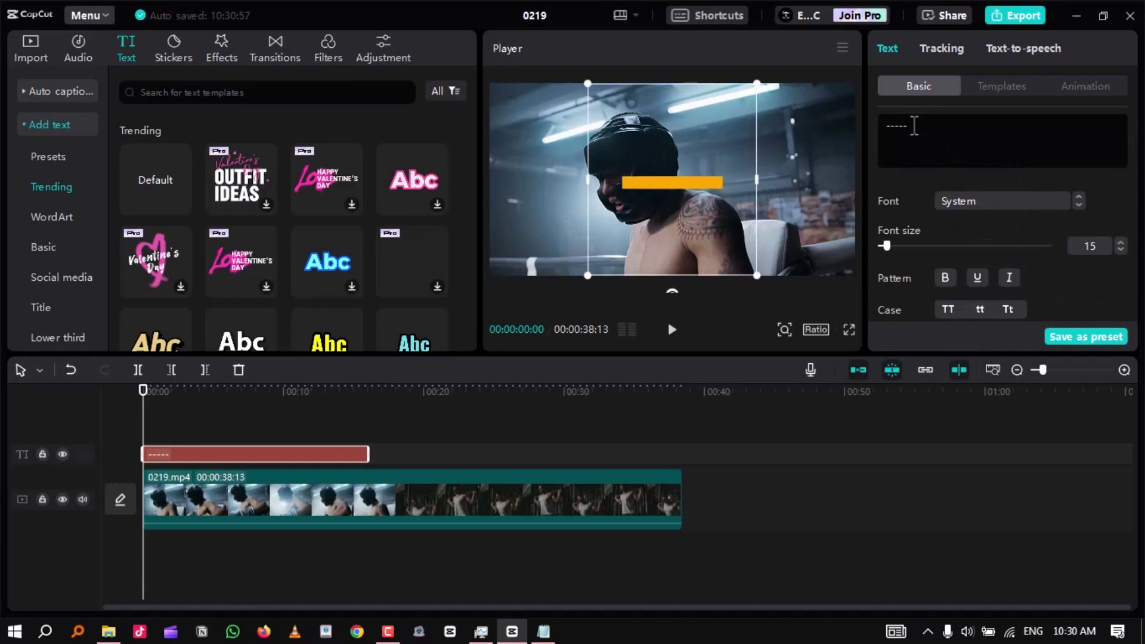
pyautogui.write('-----')
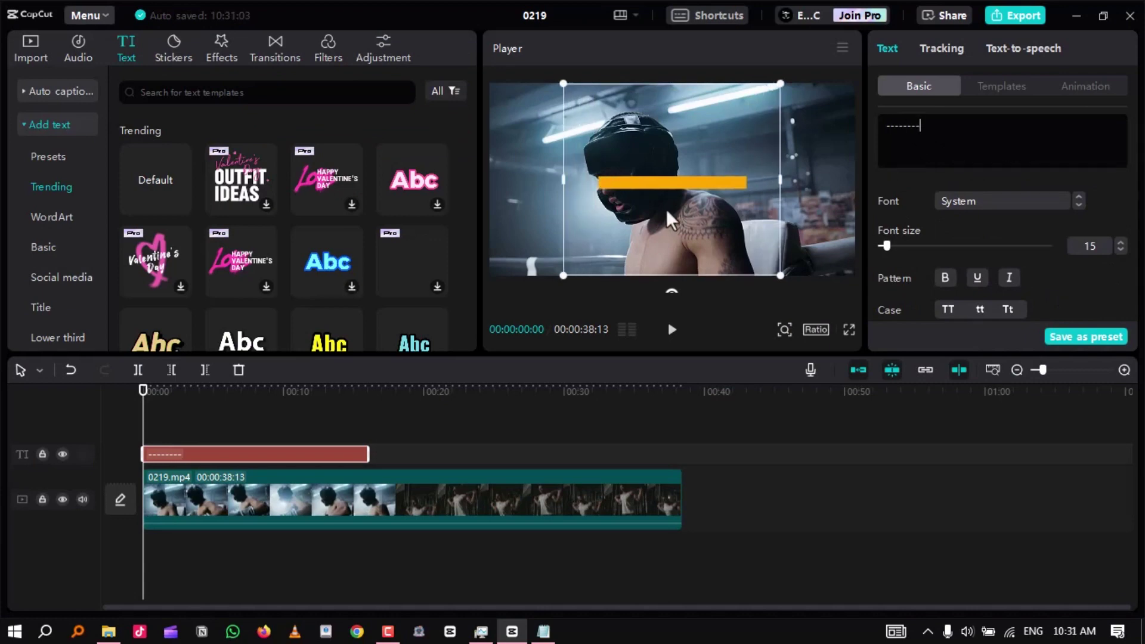
pyautogui.moveTo(661, 242); pyautogui.dragTo(658, 247)
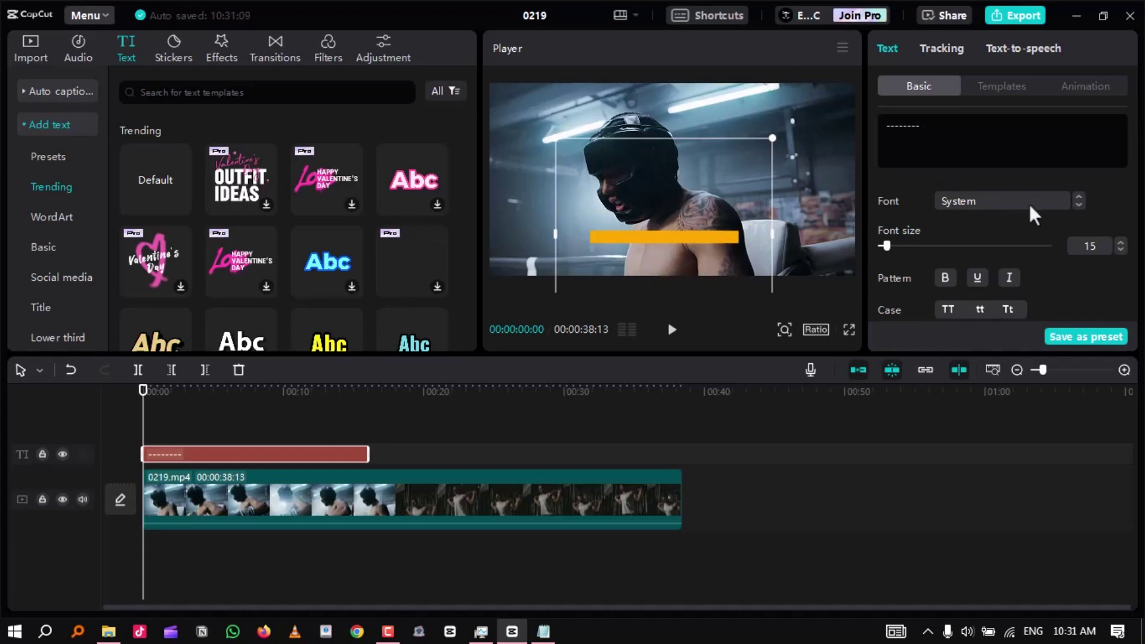
# Enable a stroke on the orange bar with thickness 20 and near-white colour FDFDFD.
pyautogui.scroll(-5, 1031, 204)
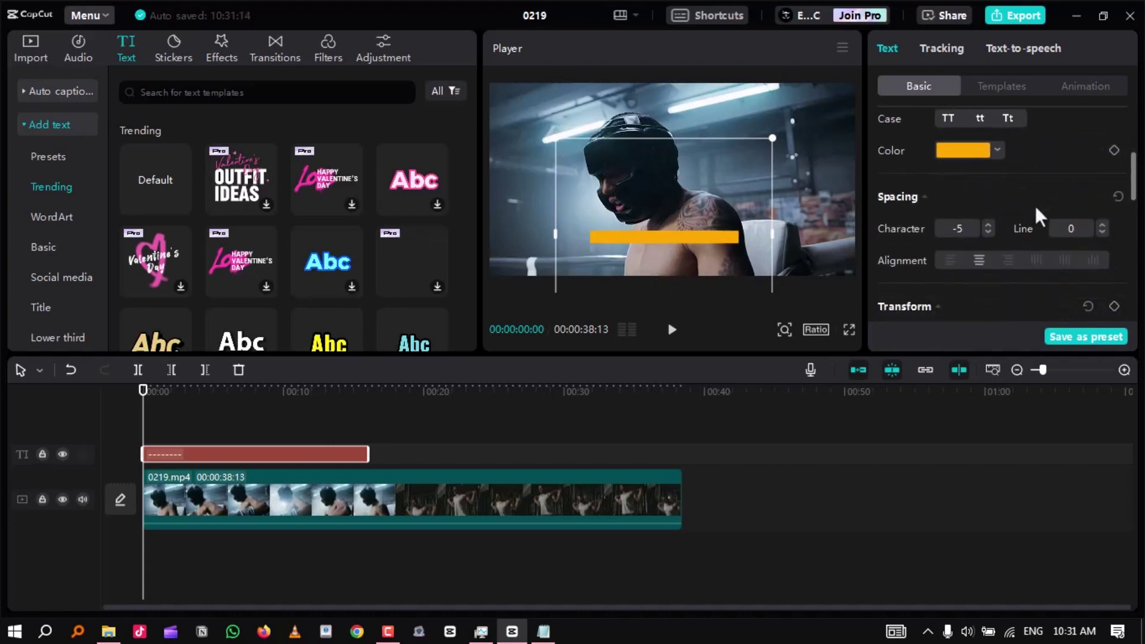
pyautogui.scroll(-5, 1033, 203)
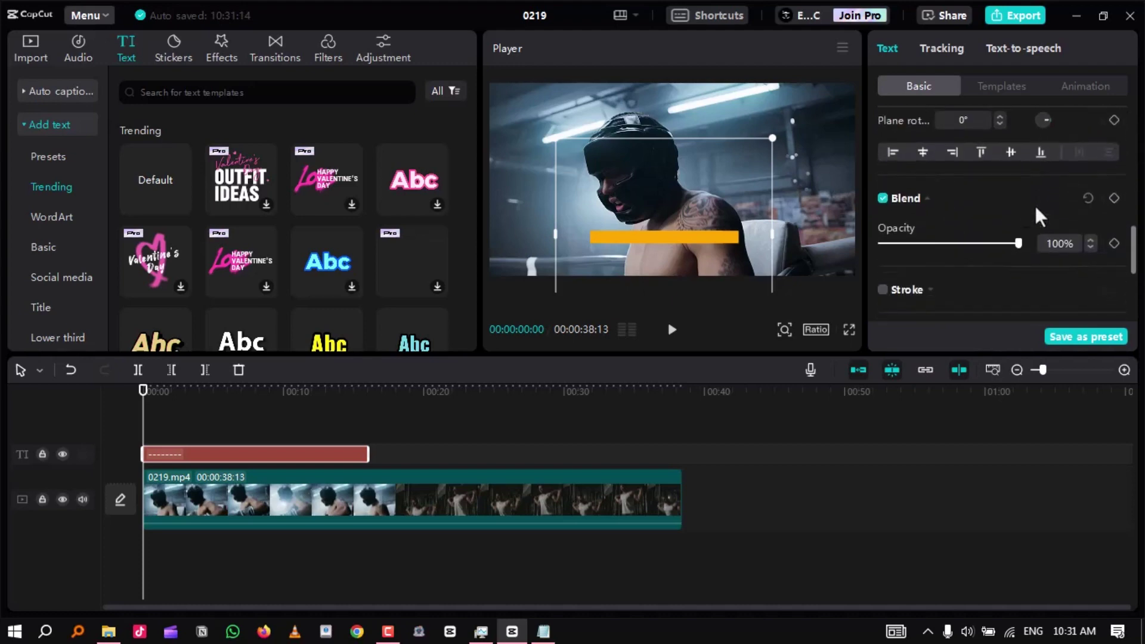
pyautogui.scroll(-3, 1034, 203)
pyautogui.click(882, 162)
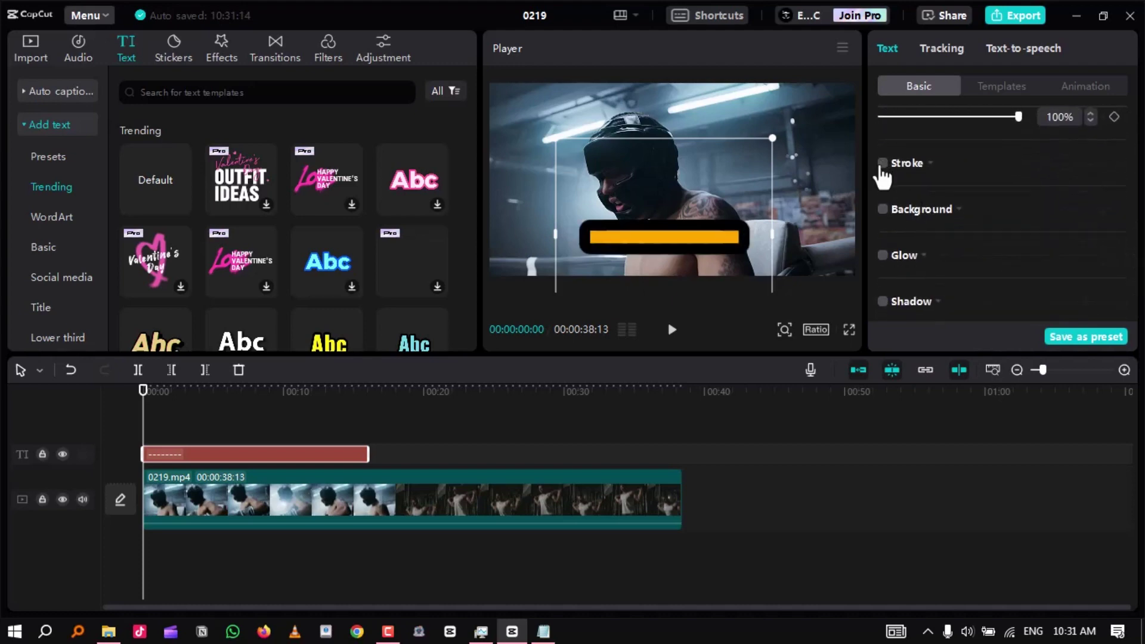
pyautogui.moveTo(935, 239); pyautogui.dragTo(908, 237)
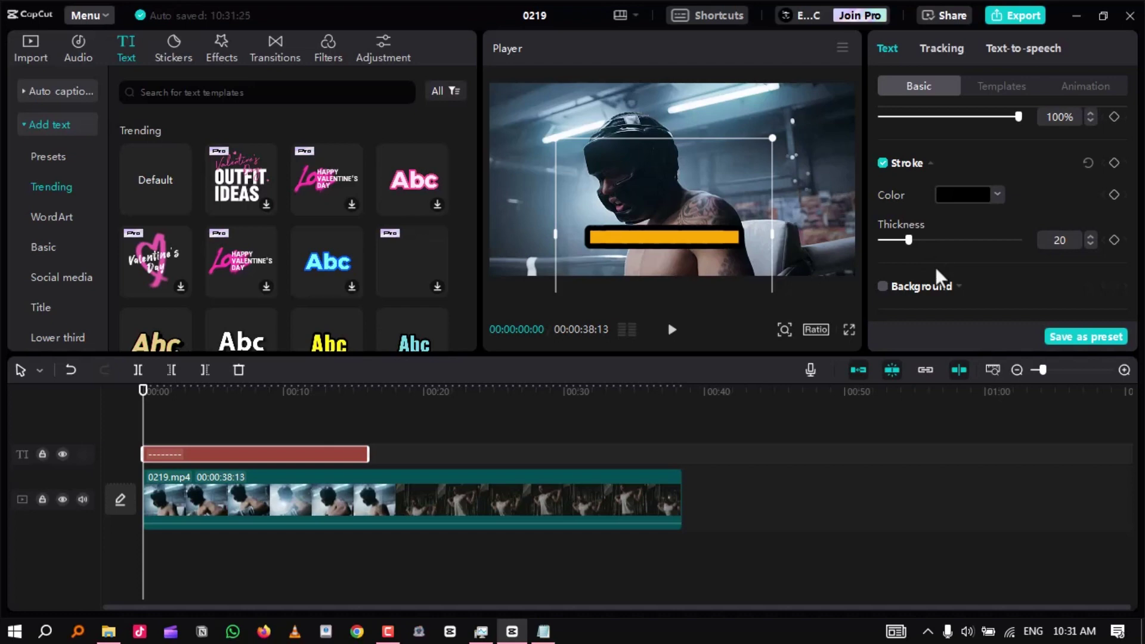
pyautogui.click(963, 202)
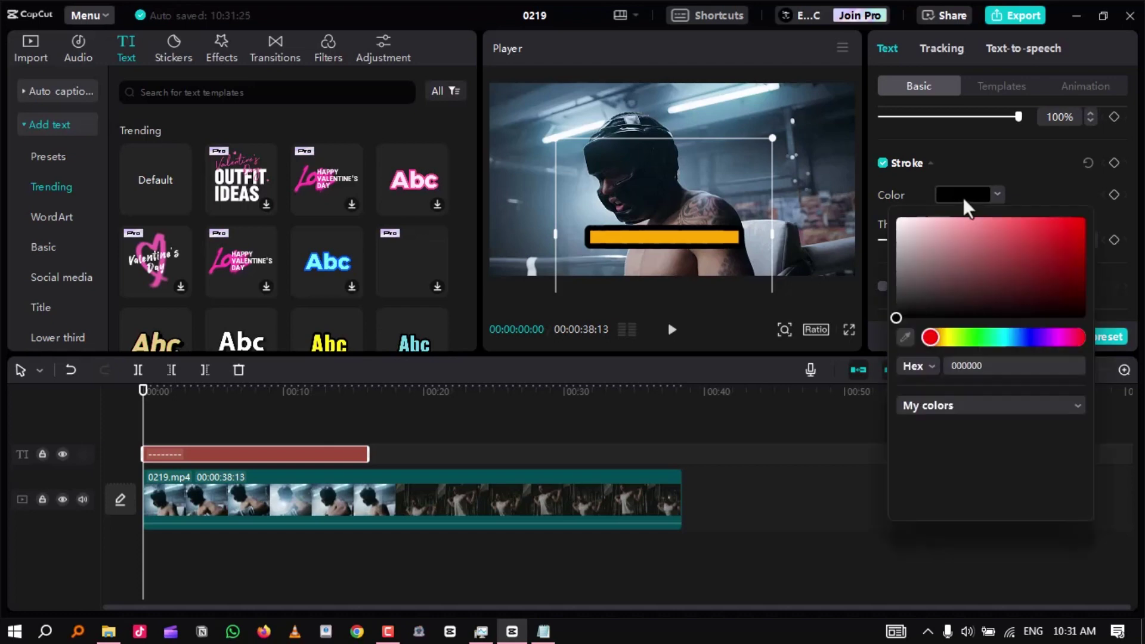
pyautogui.click(896, 221)
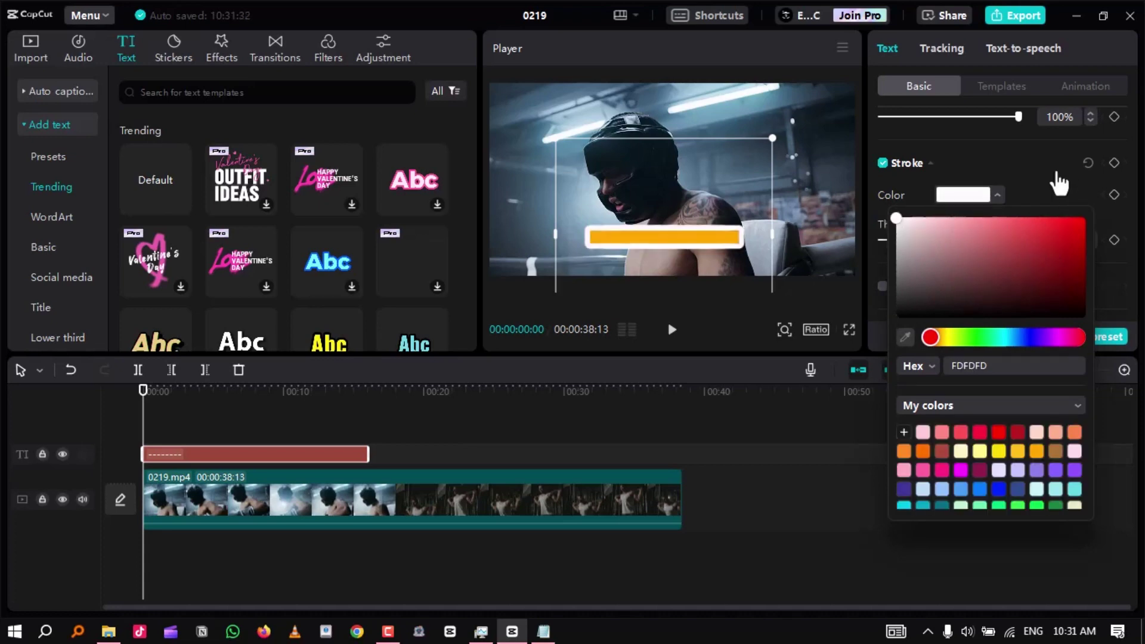
pyautogui.click(1059, 185)
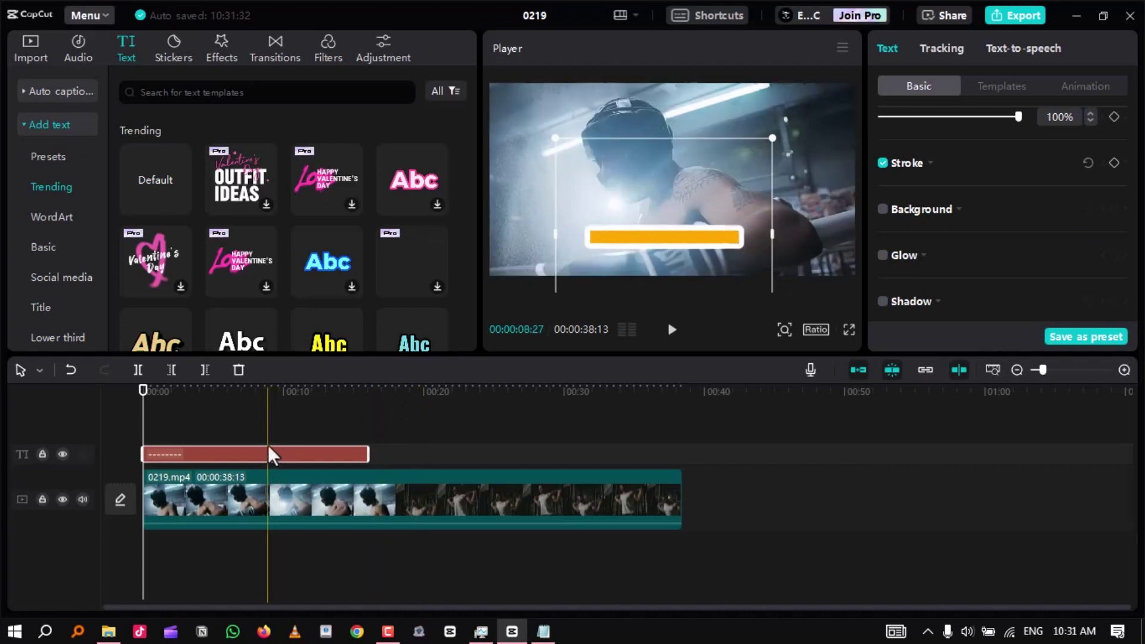
# Duplicate the bar text clip on the track above, align the copy with the timeline start, and deactivate it.
pyautogui.hotkey('ctrl', 'v')
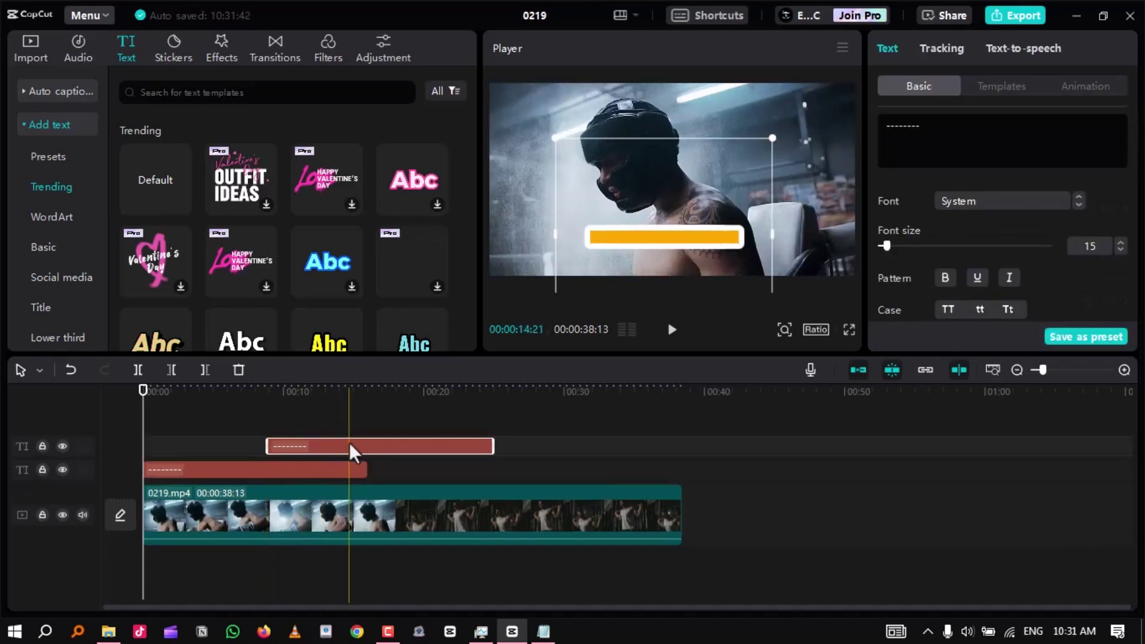
pyautogui.moveTo(349, 442); pyautogui.dragTo(212, 448)
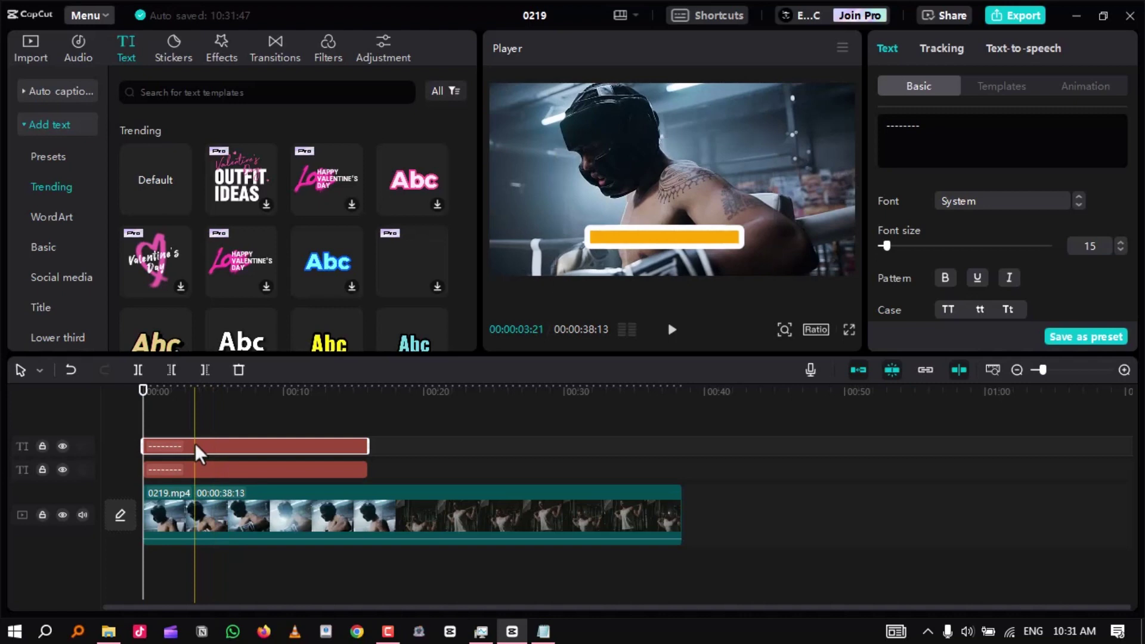
pyautogui.press('v')
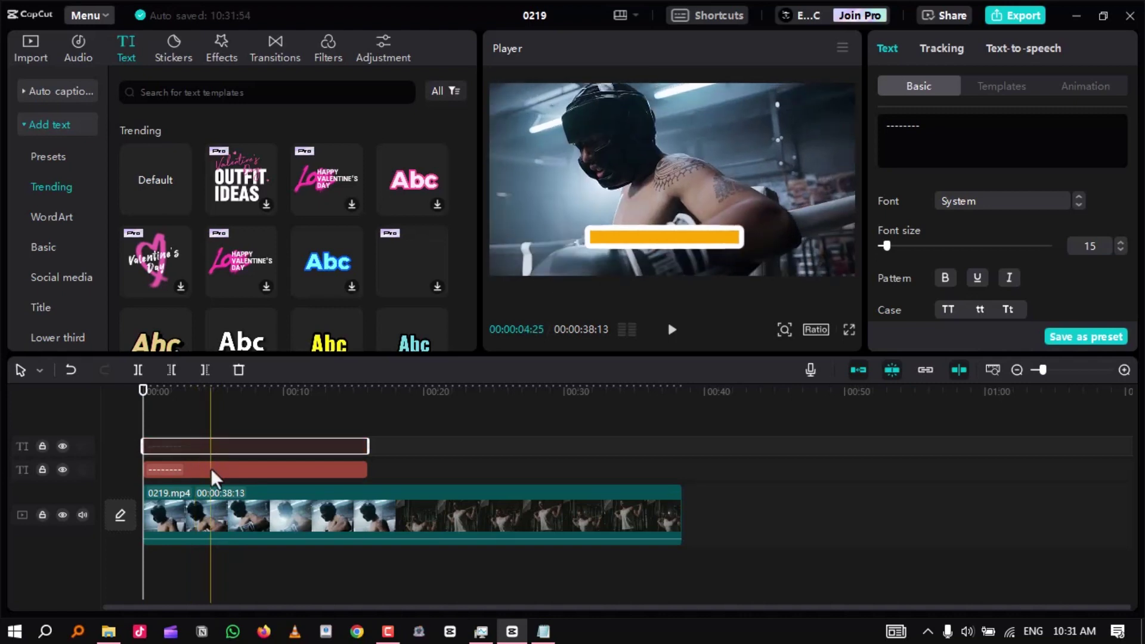
# Turn the lower bar text clip into a compound clip.
pyautogui.click(210, 469)
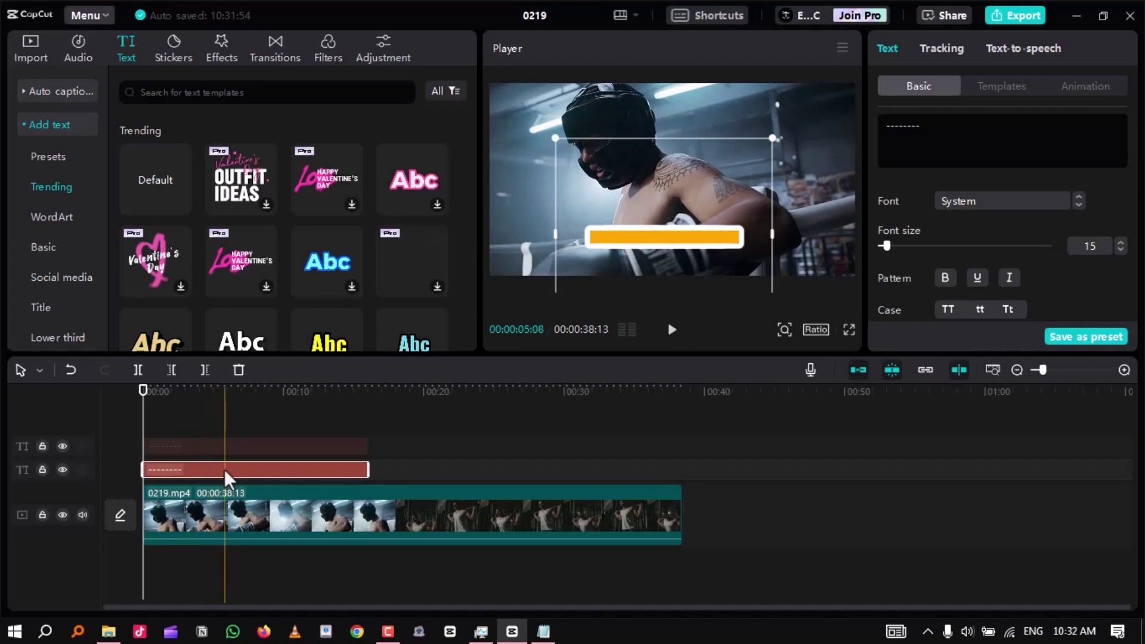
pyautogui.rightClick(334, 469)
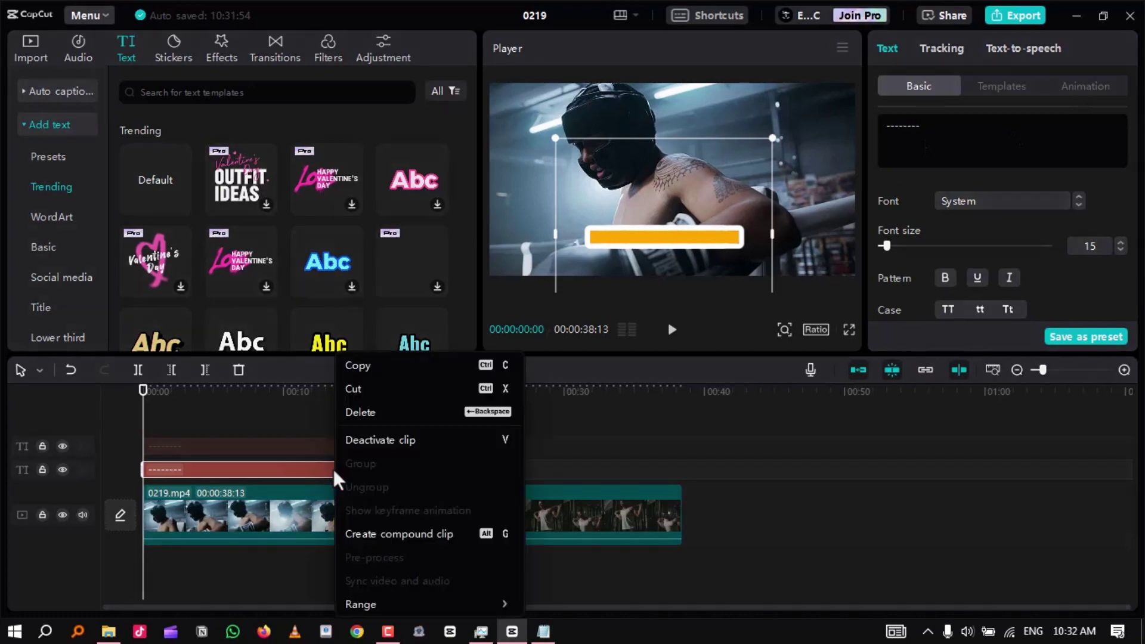
pyautogui.click(384, 532)
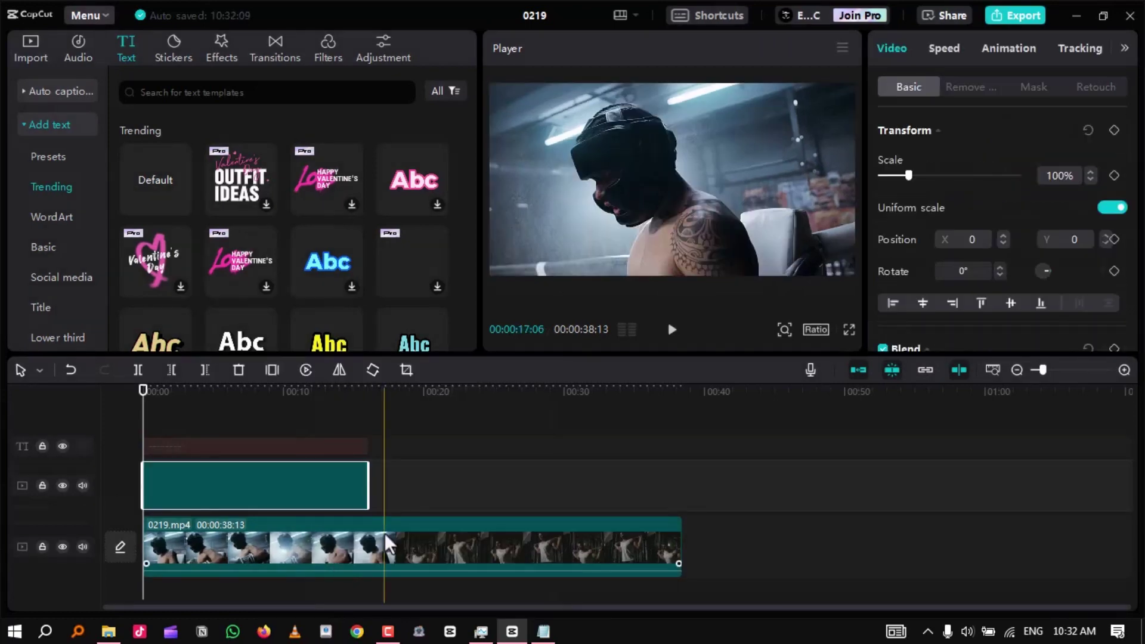
# Add a Rectangle mask to the compound clip and, viewing 00:00:05:13, fit it around the outlined bar at X -26, Y -309.
pyautogui.click(1034, 87)
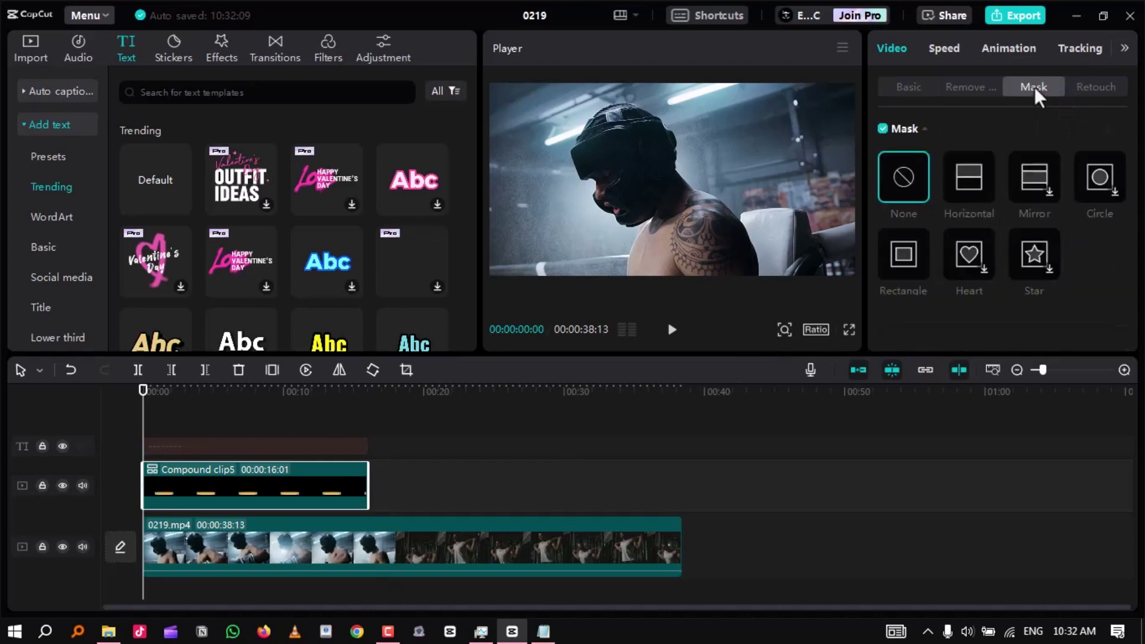
pyautogui.click(908, 259)
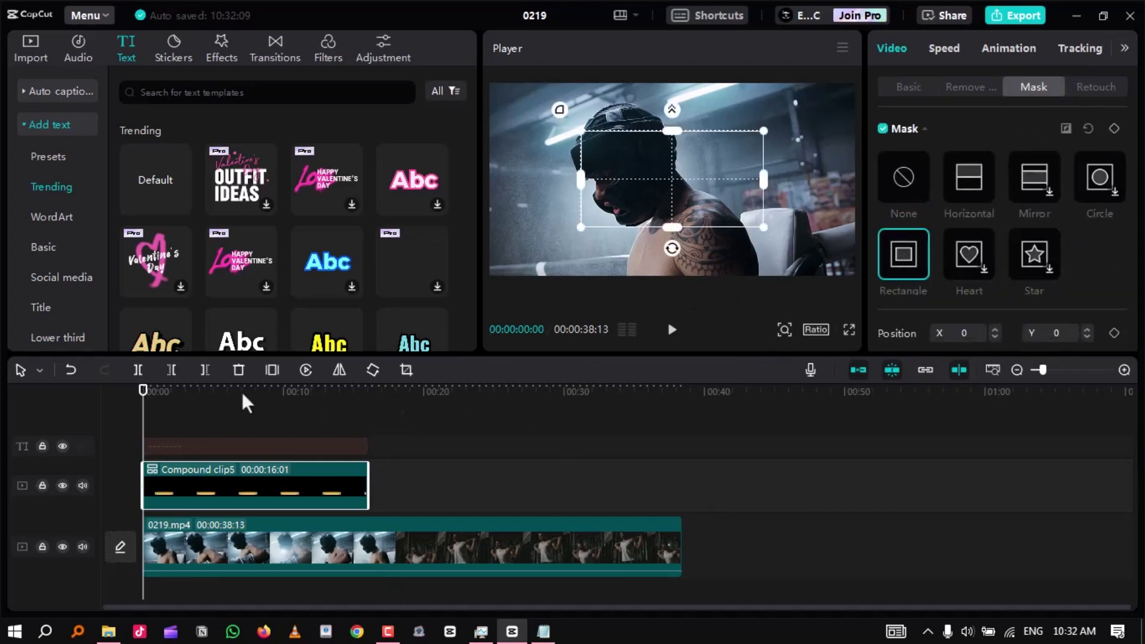
pyautogui.click(219, 392)
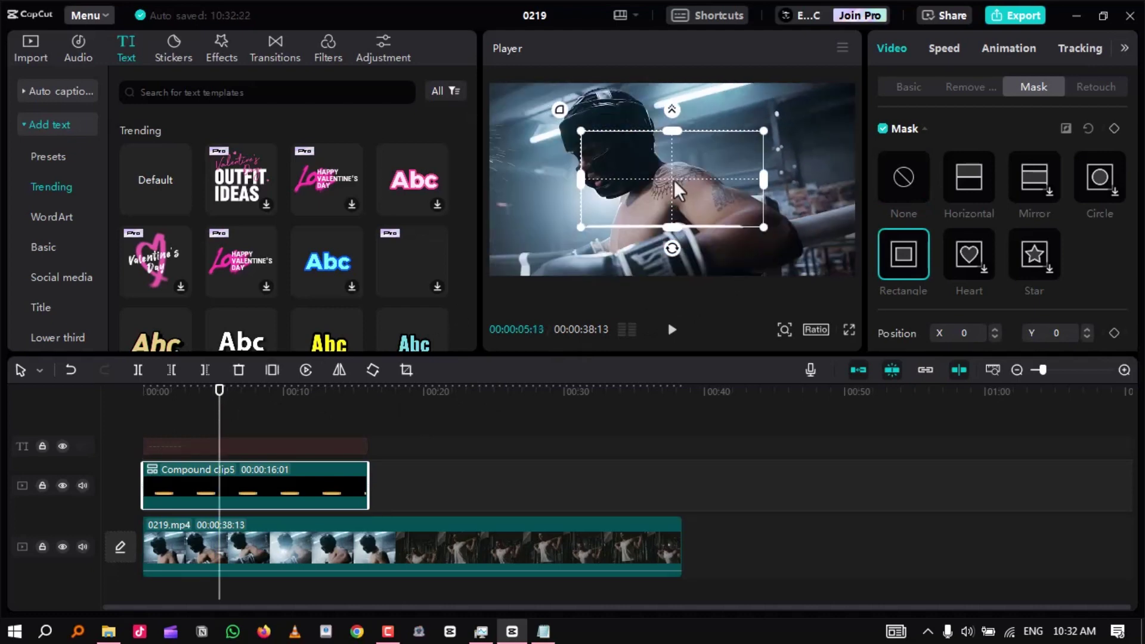
pyautogui.moveTo(674, 180); pyautogui.dragTo(668, 222)
pyautogui.moveTo(666, 262); pyautogui.dragTo(667, 245)
pyautogui.moveTo(665, 195); pyautogui.dragTo(668, 219)
pyautogui.moveTo(757, 234); pyautogui.dragTo(740, 241)
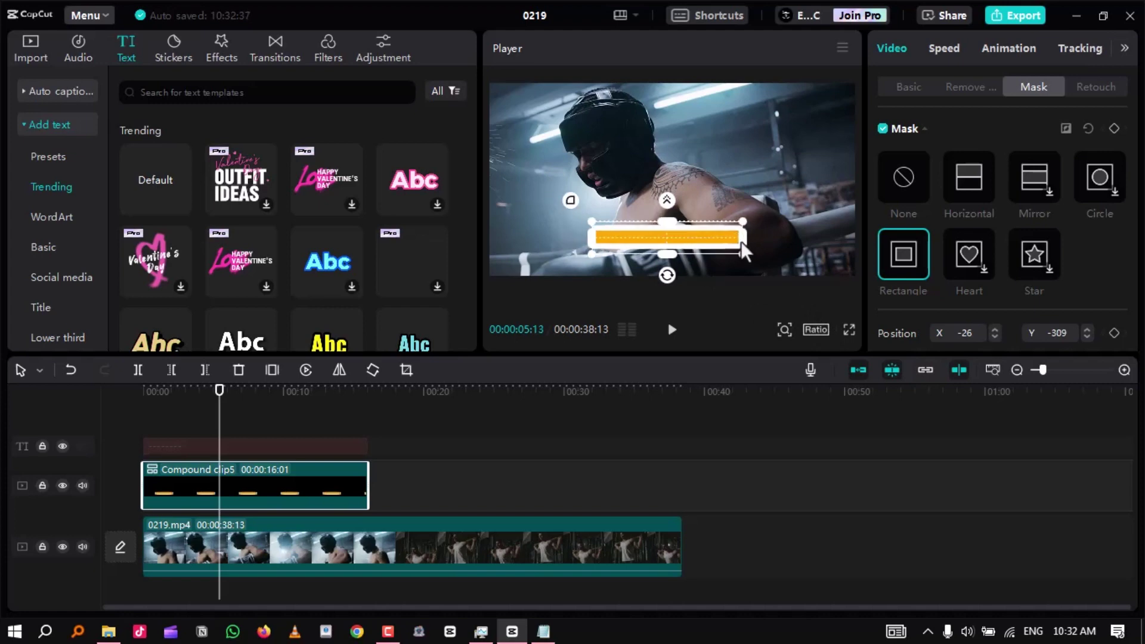
# Tighten the Rectangle mask to the orange fill inside the white outline and invert the mask.
pyautogui.moveTo(671, 255); pyautogui.dragTo(672, 246)
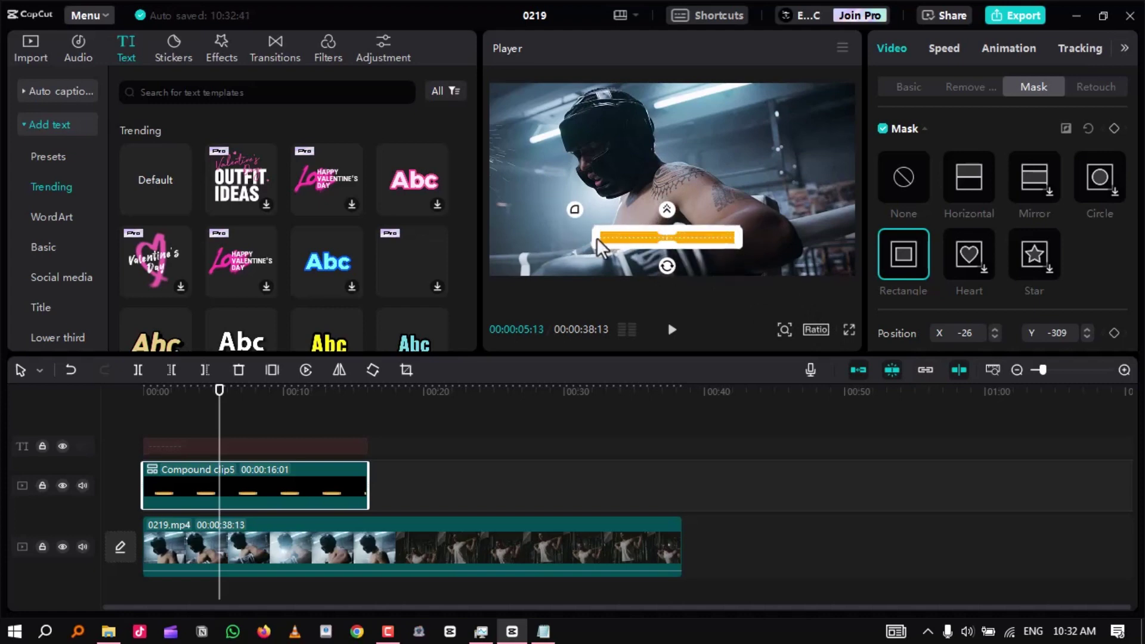
pyautogui.moveTo(596, 237); pyautogui.dragTo(598, 238)
pyautogui.click(1066, 130)
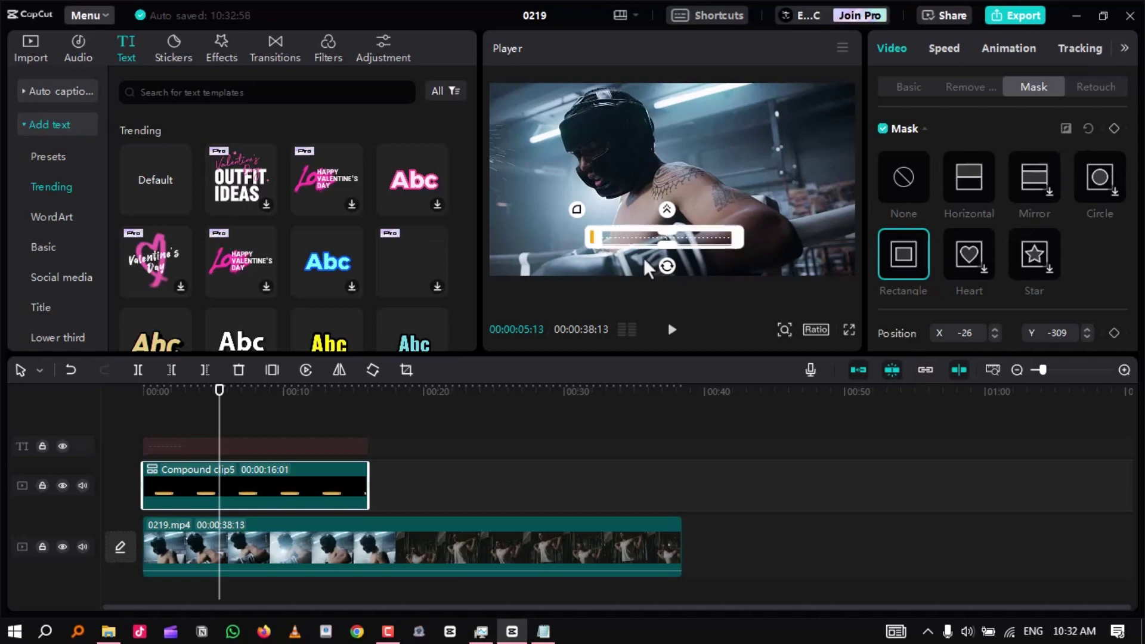
# Fit the inverted mask to the inner edges of the white frame at X -40, Y -307, with size 806 by 75.
pyautogui.scroll(3, 642, 257)
pyautogui.moveTo(622, 212); pyautogui.dragTo(611, 210)
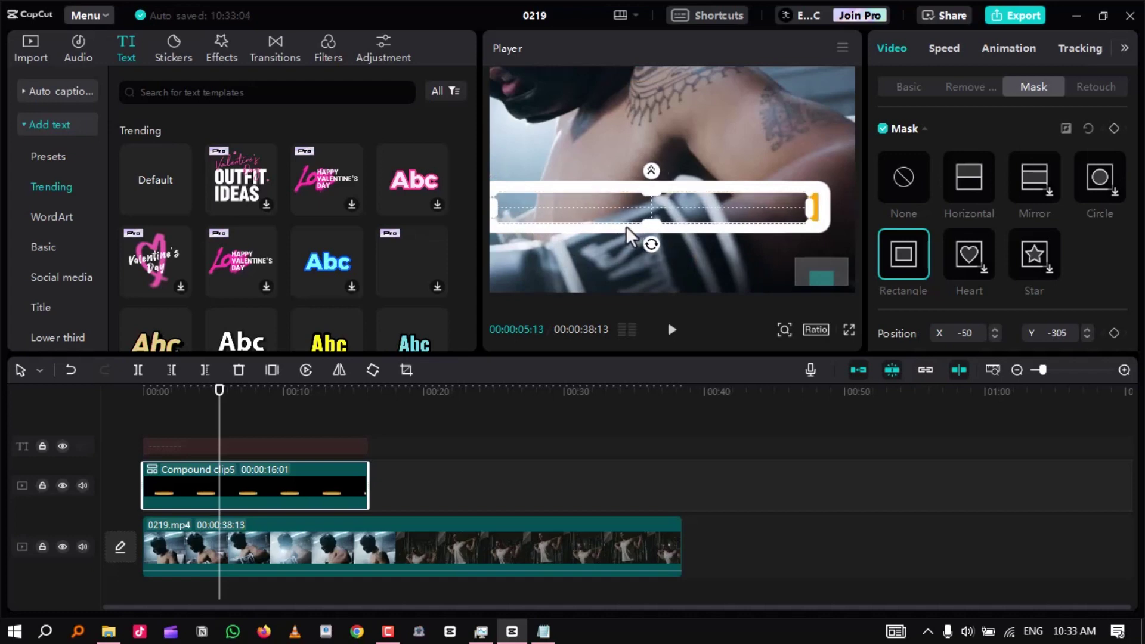
pyautogui.moveTo(808, 274); pyautogui.dragTo(823, 275)
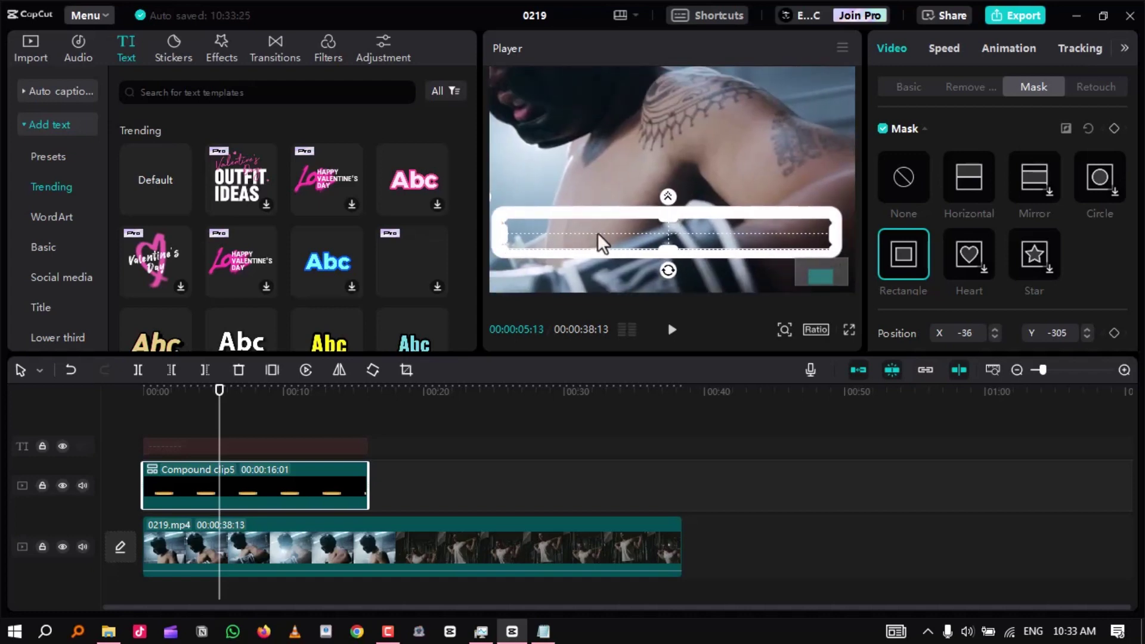
pyautogui.moveTo(822, 234); pyautogui.dragTo(837, 235)
pyautogui.click(912, 85)
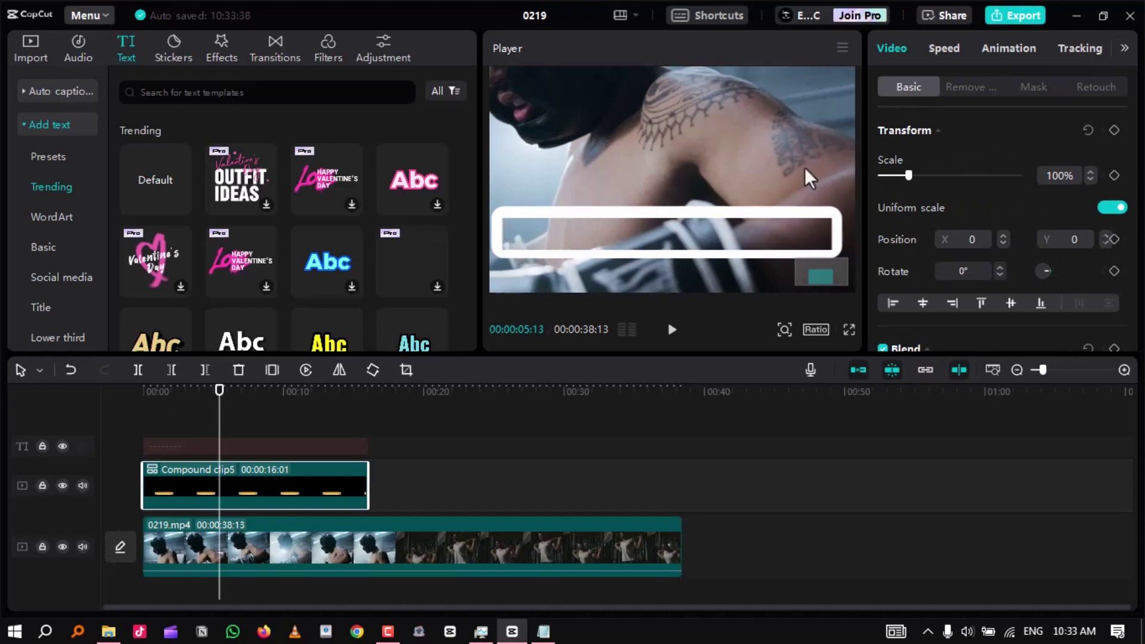
pyautogui.click(1037, 88)
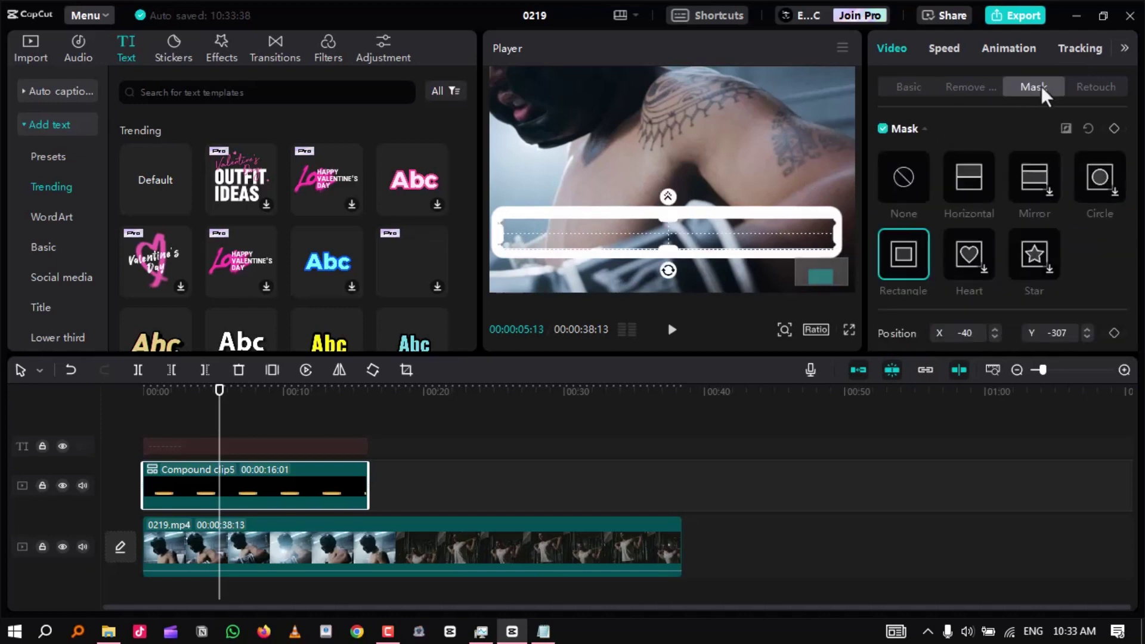
# Round the corners of the inverted Rectangle mask slightly.
pyautogui.scroll(-5, 1017, 210)
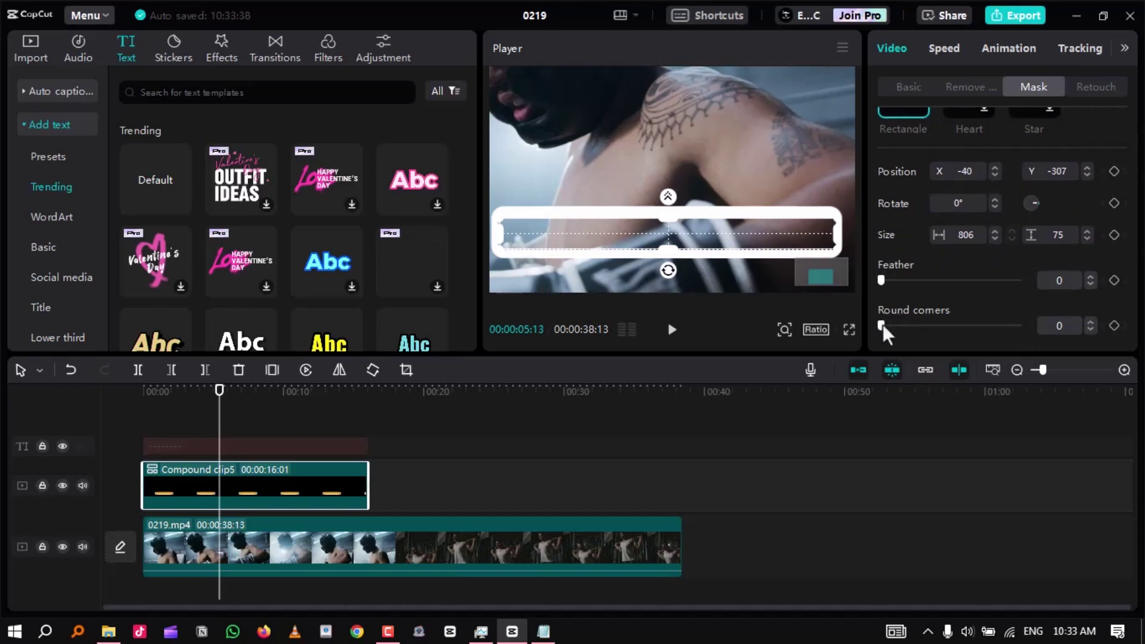
pyautogui.moveTo(882, 324); pyautogui.dragTo(896, 323)
pyautogui.click(907, 87)
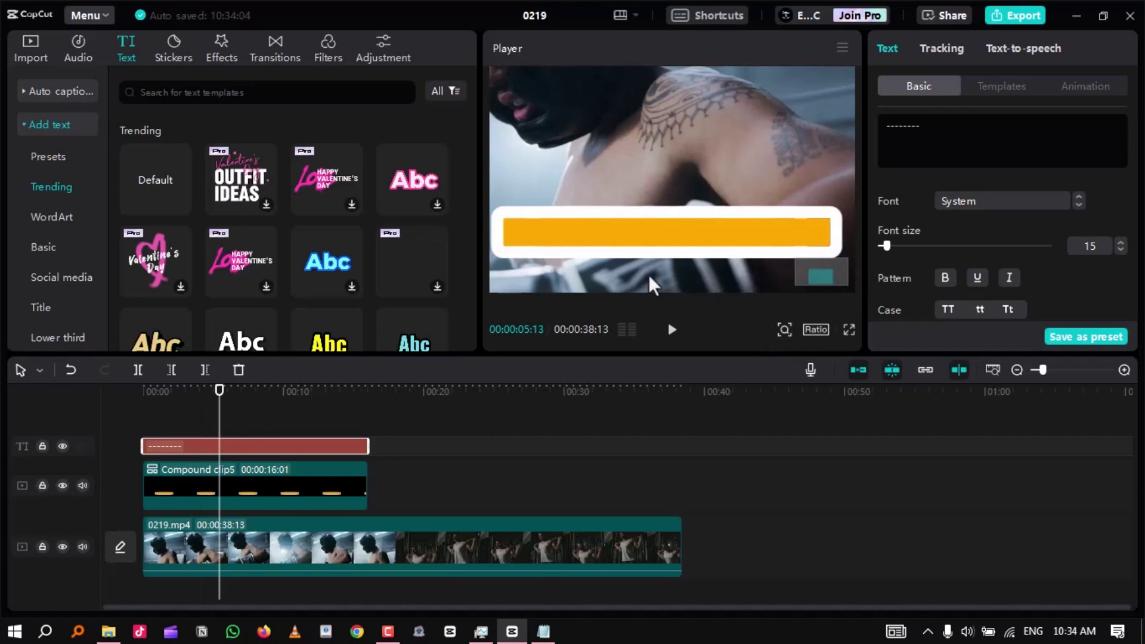
# Turn the upper bar text clip into a compound clip and, at 00:00:00:00, add a Horizontal mask to it.
pyautogui.rightClick(241, 447)
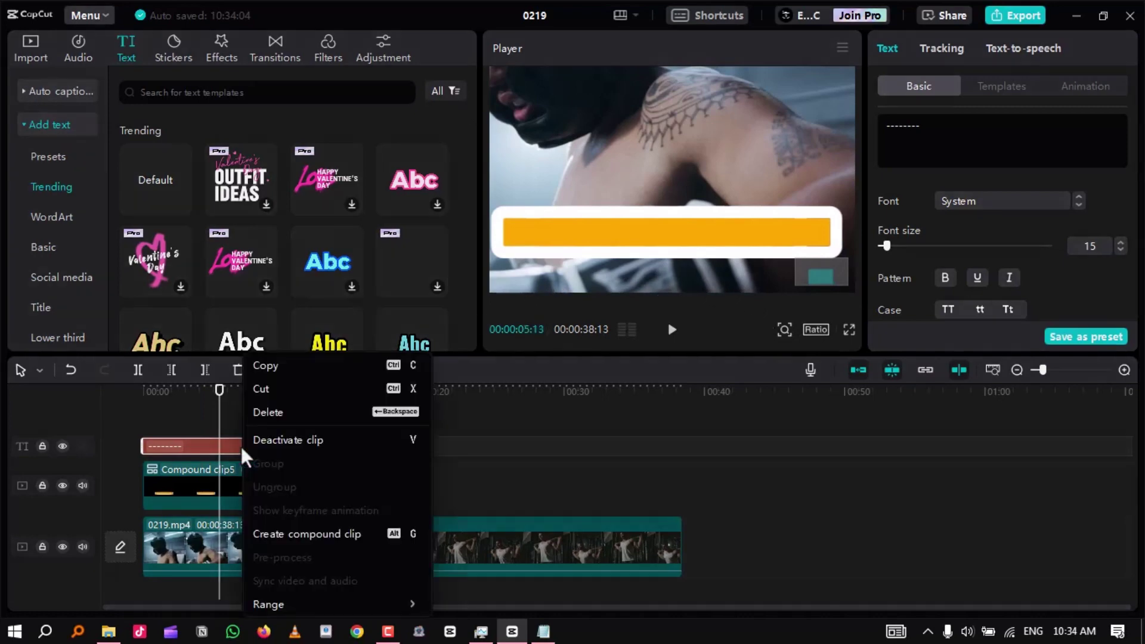
pyautogui.click(316, 536)
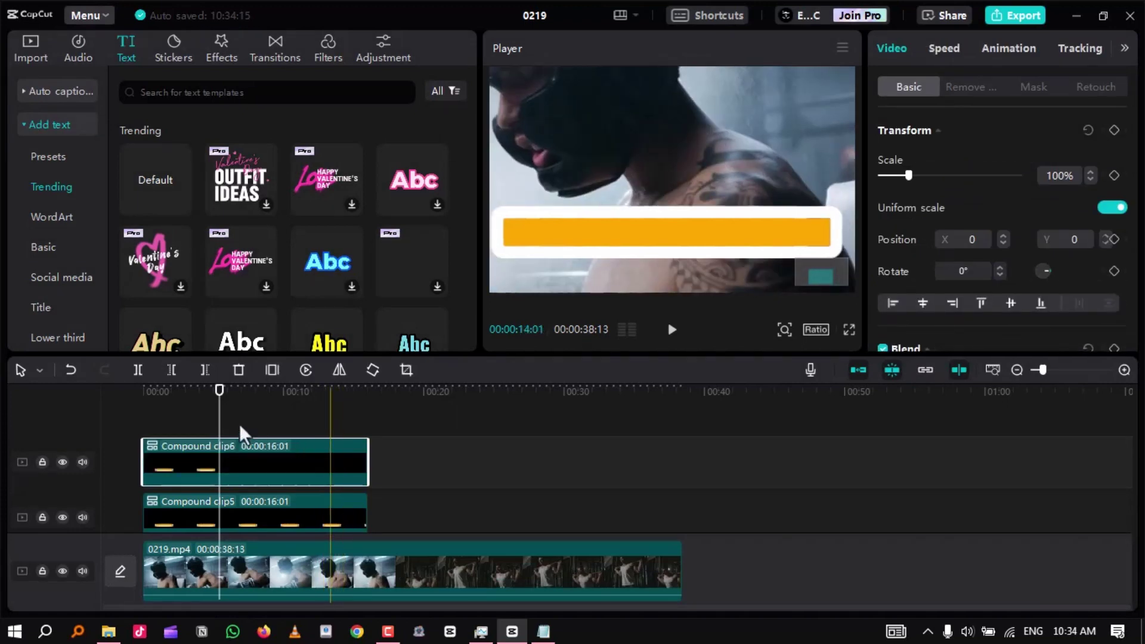
pyautogui.moveTo(179, 389); pyautogui.dragTo(134, 409)
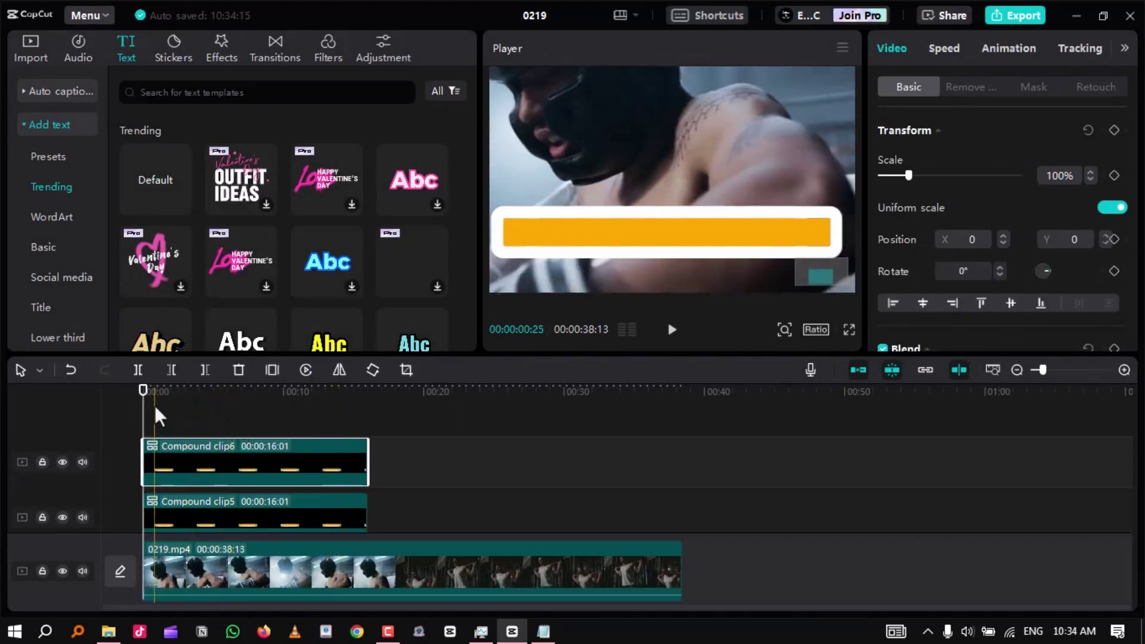
pyautogui.click(1033, 87)
pyautogui.click(978, 180)
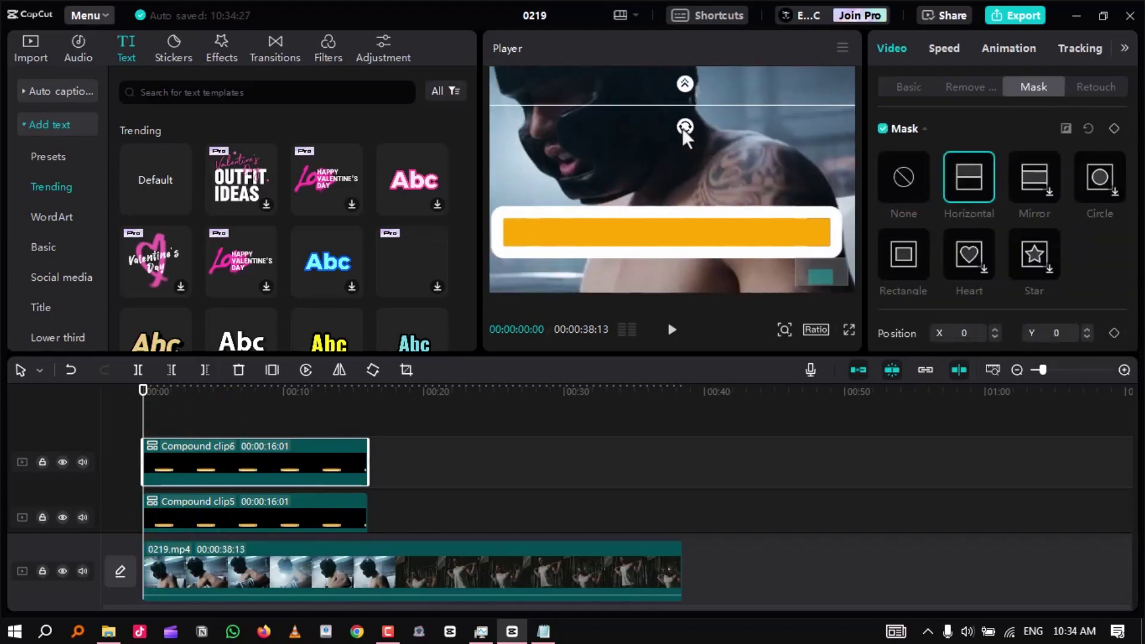
# Rotate the Horizontal mask upright, move it to the bar's left end at X -460, Y -94, and add a mask keyframe at the timeline start.
pyautogui.moveTo(682, 127); pyautogui.dragTo(709, 107)
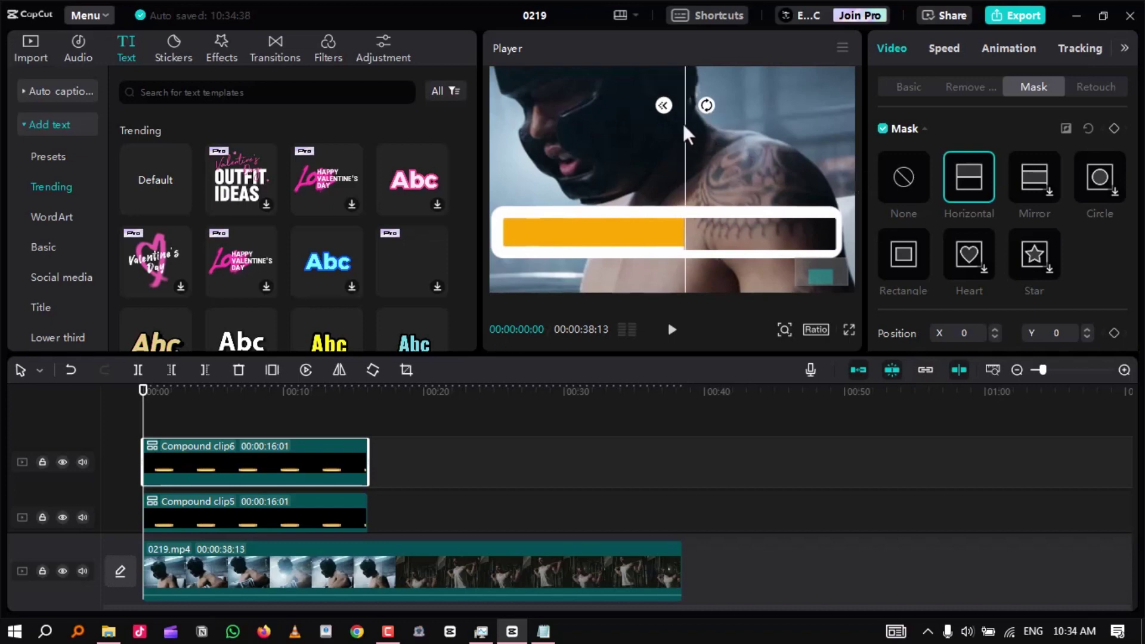
pyautogui.moveTo(682, 124); pyautogui.dragTo(495, 165)
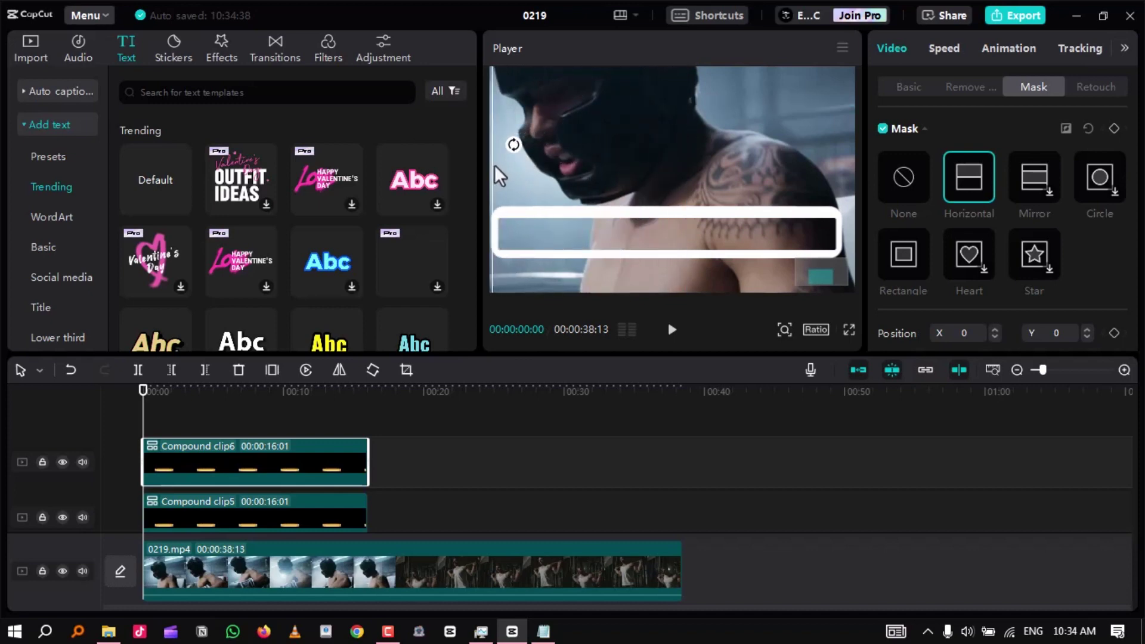
pyautogui.click(1114, 129)
# At 00:00:15:11, move the mask line to the bar's right end so the orange fill is fully revealed.
pyautogui.click(356, 392)
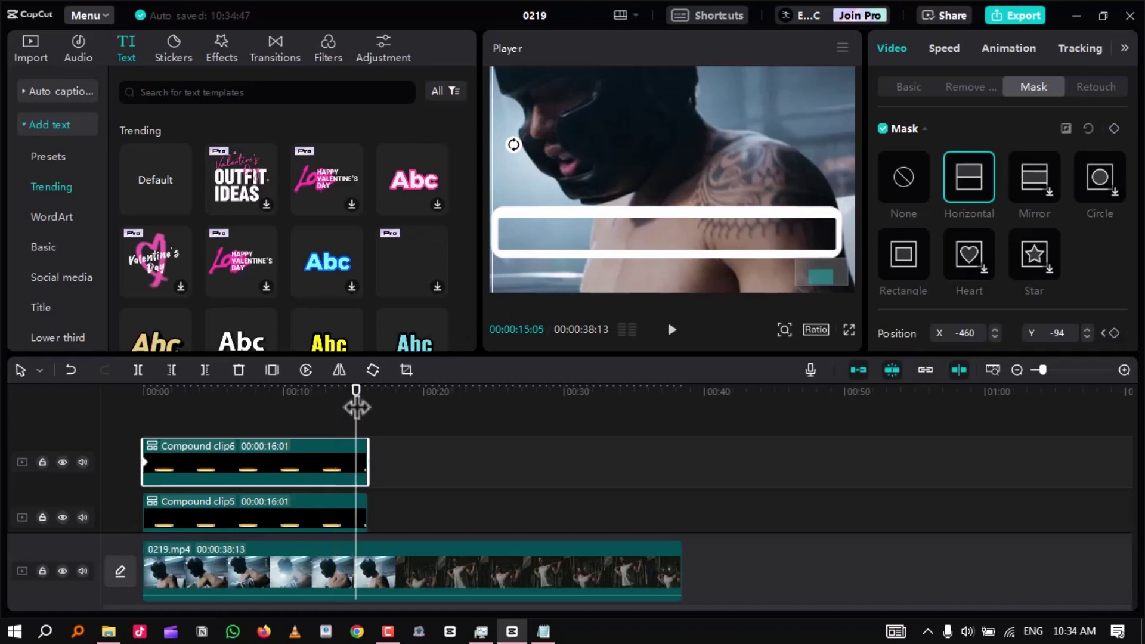
pyautogui.moveTo(356, 406); pyautogui.dragTo(359, 406)
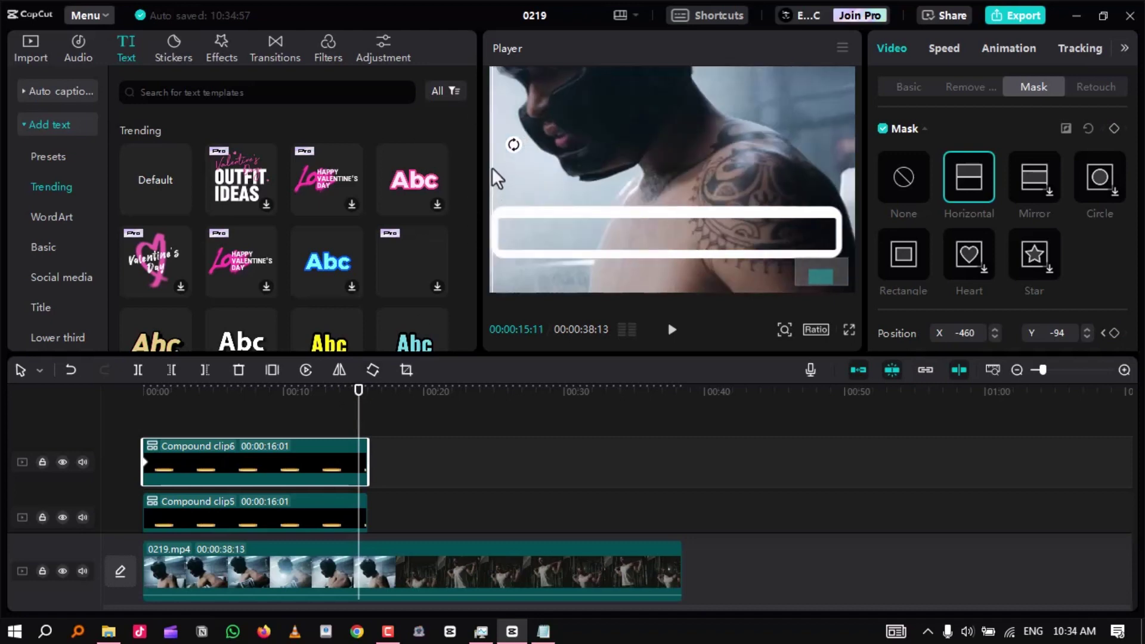
pyautogui.moveTo(496, 167); pyautogui.dragTo(838, 170)
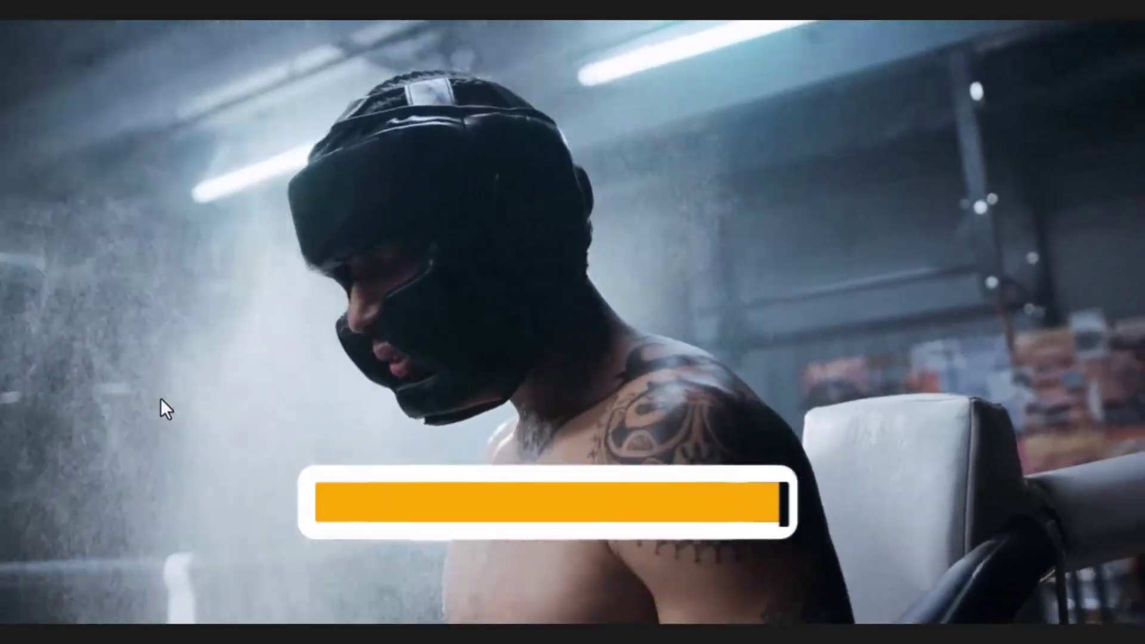
pyautogui.press('Escape')
# Group the two bar compound clips together, with the playhead at 00:00:04:02.
pyautogui.moveTo(192, 392); pyautogui.dragTo(199, 389)
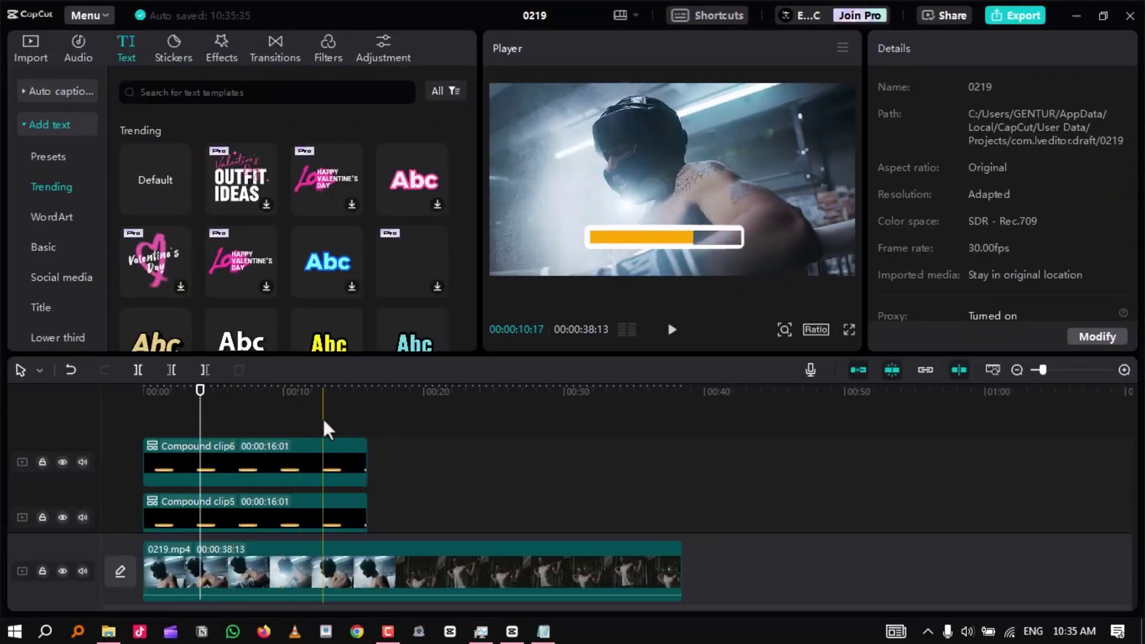
pyautogui.moveTo(324, 417); pyautogui.dragTo(240, 504)
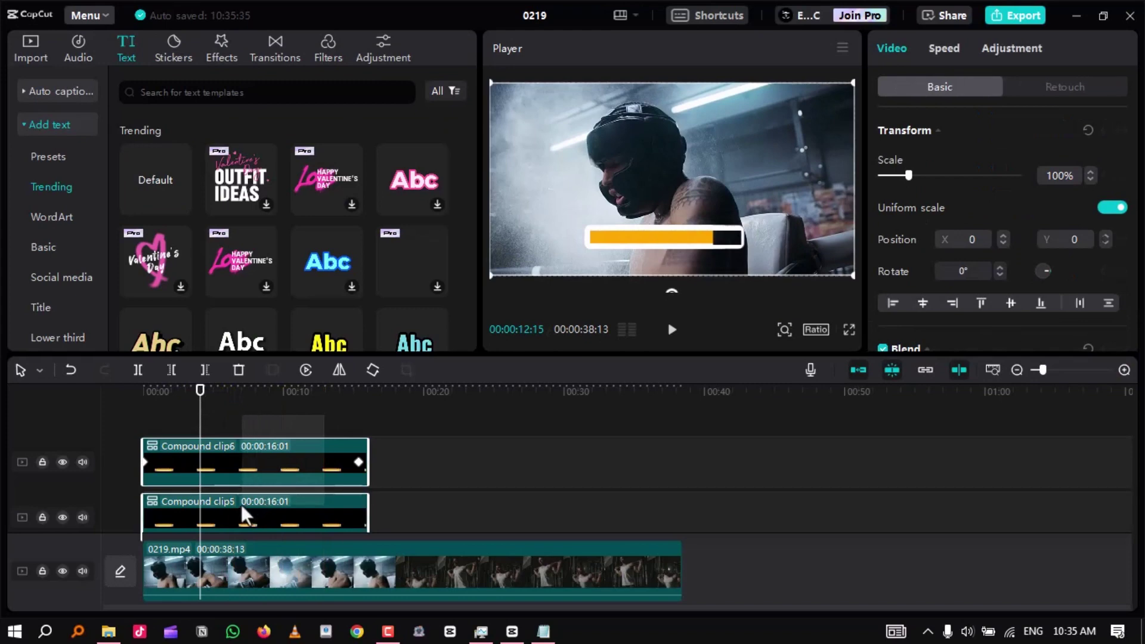
pyautogui.rightClick(256, 463)
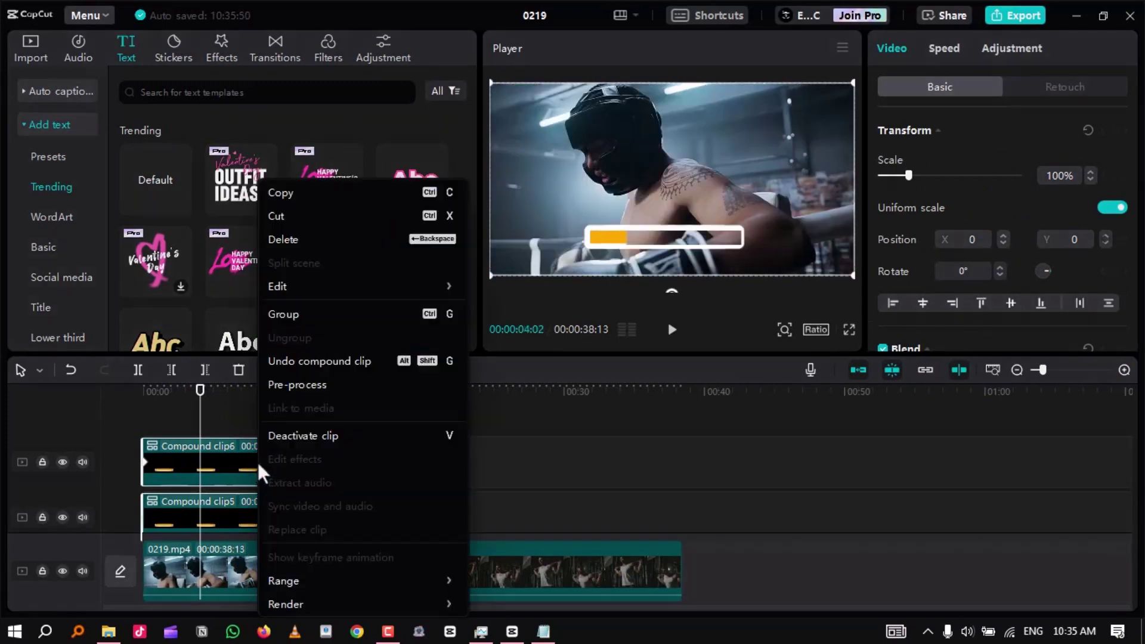
pyautogui.click(312, 313)
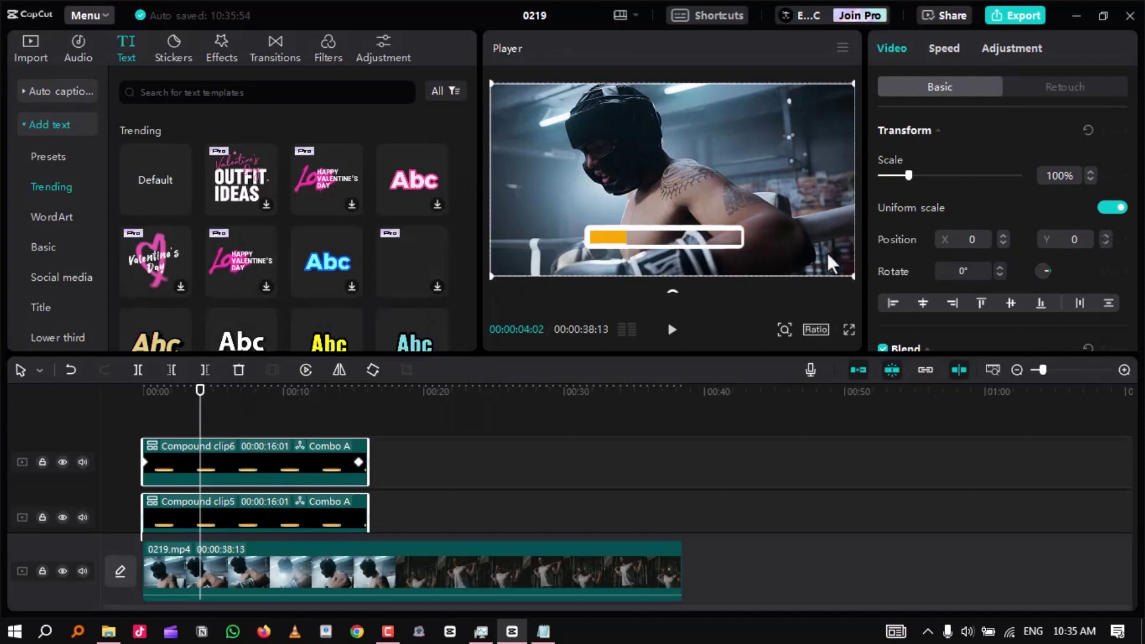
# Scale the grouped bar to 73%, rotate it to -90°, and place it along the video's left side at X -1942, Y -93.
pyautogui.moveTo(851, 277); pyautogui.dragTo(760, 246)
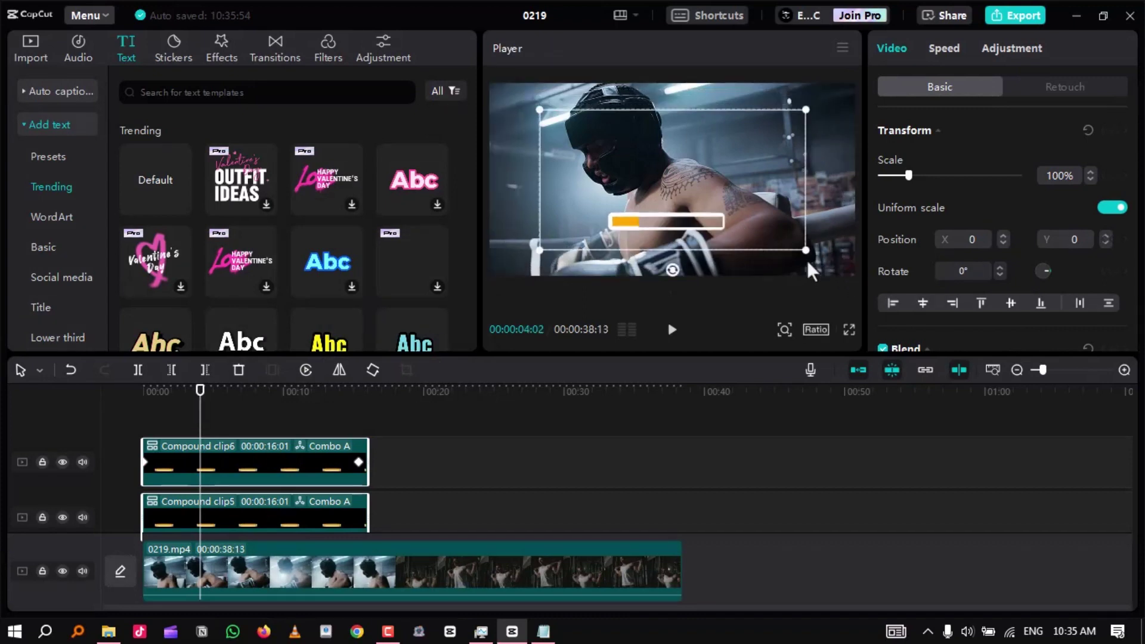
pyautogui.moveTo(674, 270); pyautogui.dragTo(742, 185)
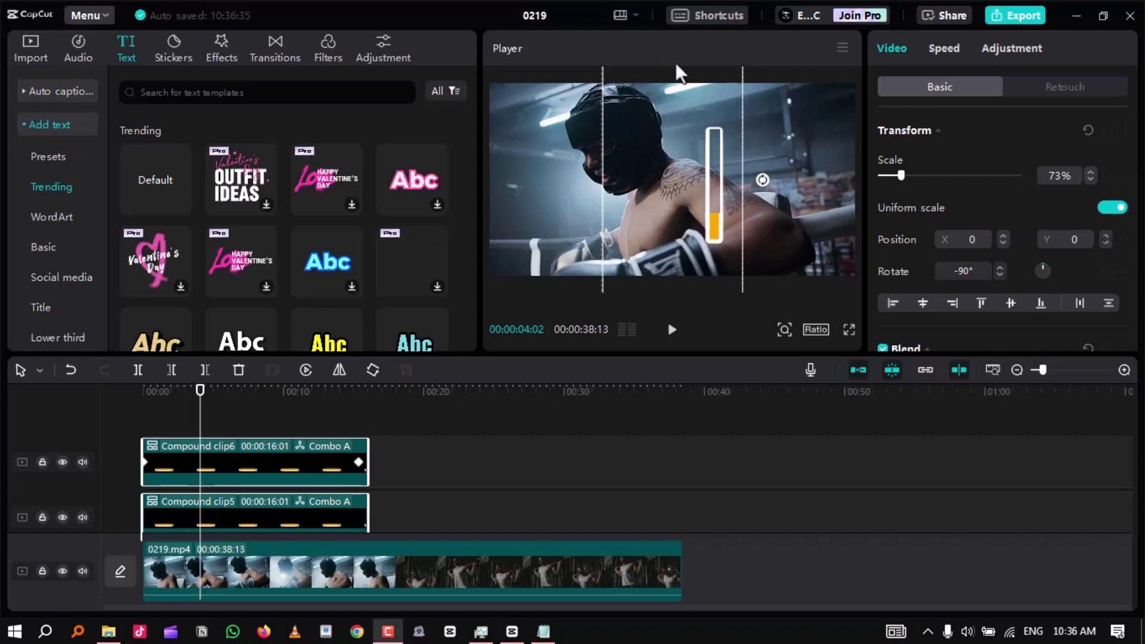
pyautogui.moveTo(685, 209); pyautogui.dragTo(499, 217)
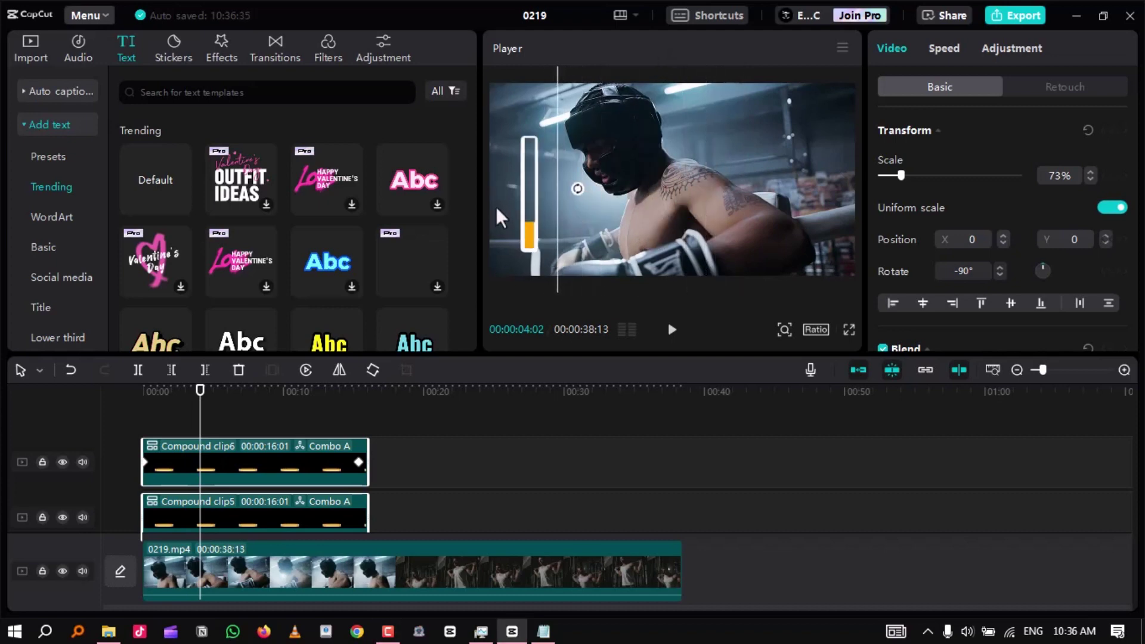
pyautogui.press('space')
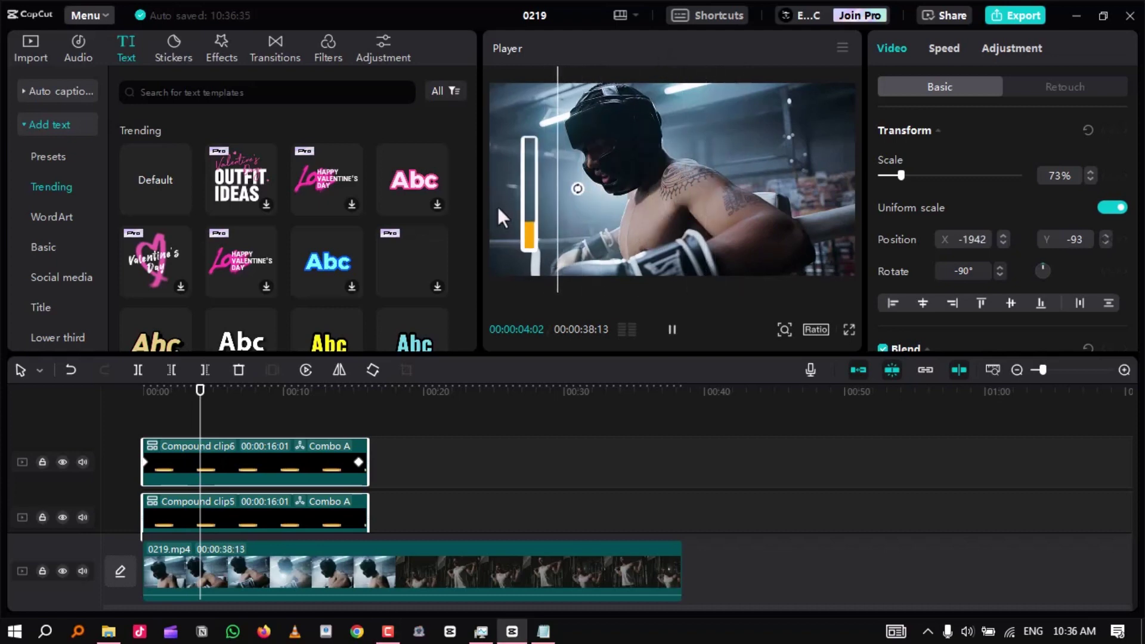